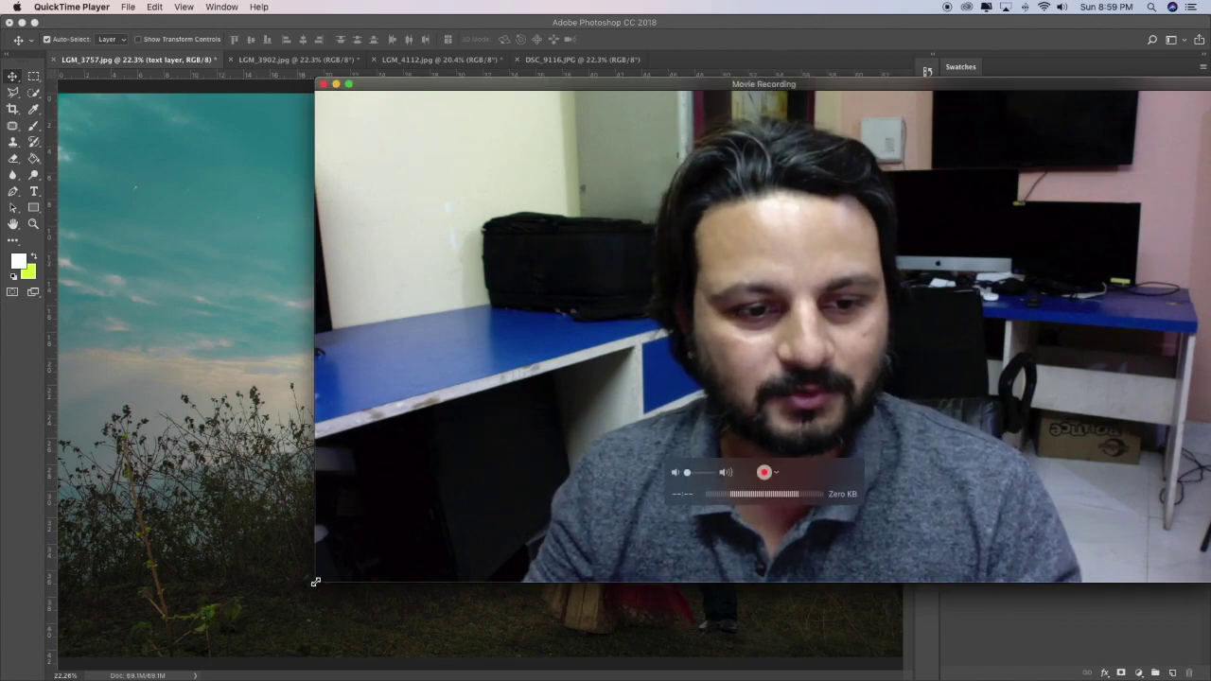
Shrink the webcam recording into a small top-right preview and bring Photoshop forward
drag(315, 582, 939, 232)
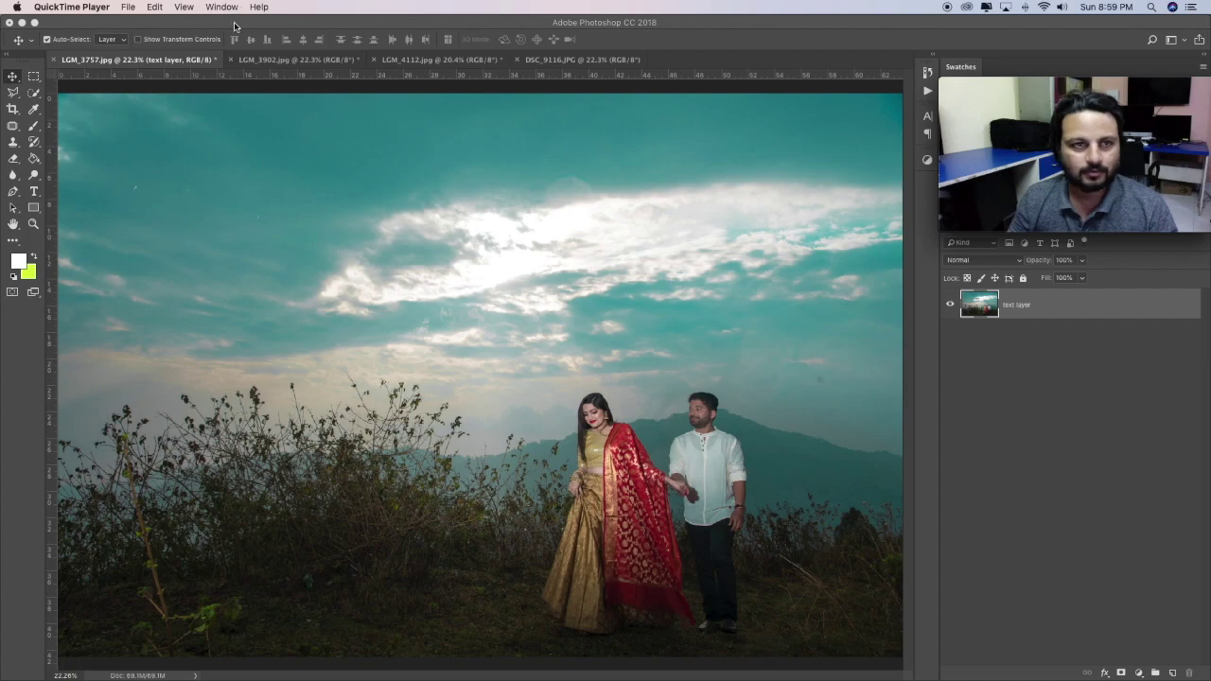
click(312, 61)
Make LGM_3902.jpg the active photo with Show Transform Controls enabled
click(426, 61)
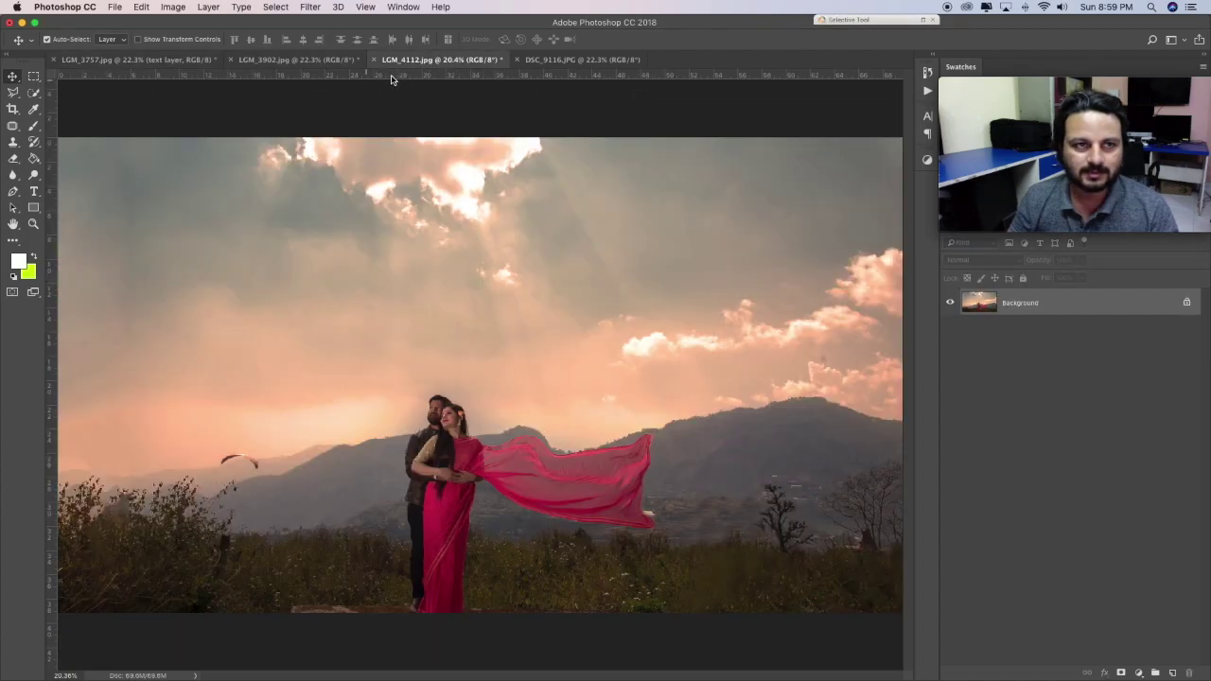
click(303, 59)
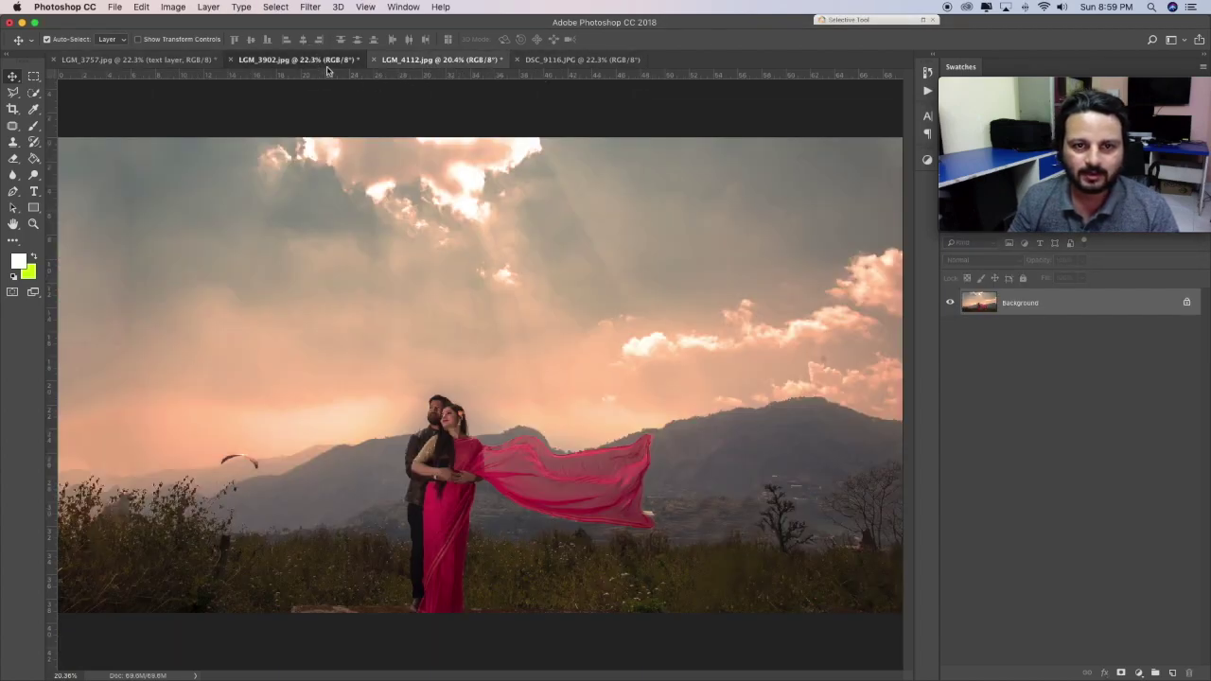
click(138, 40)
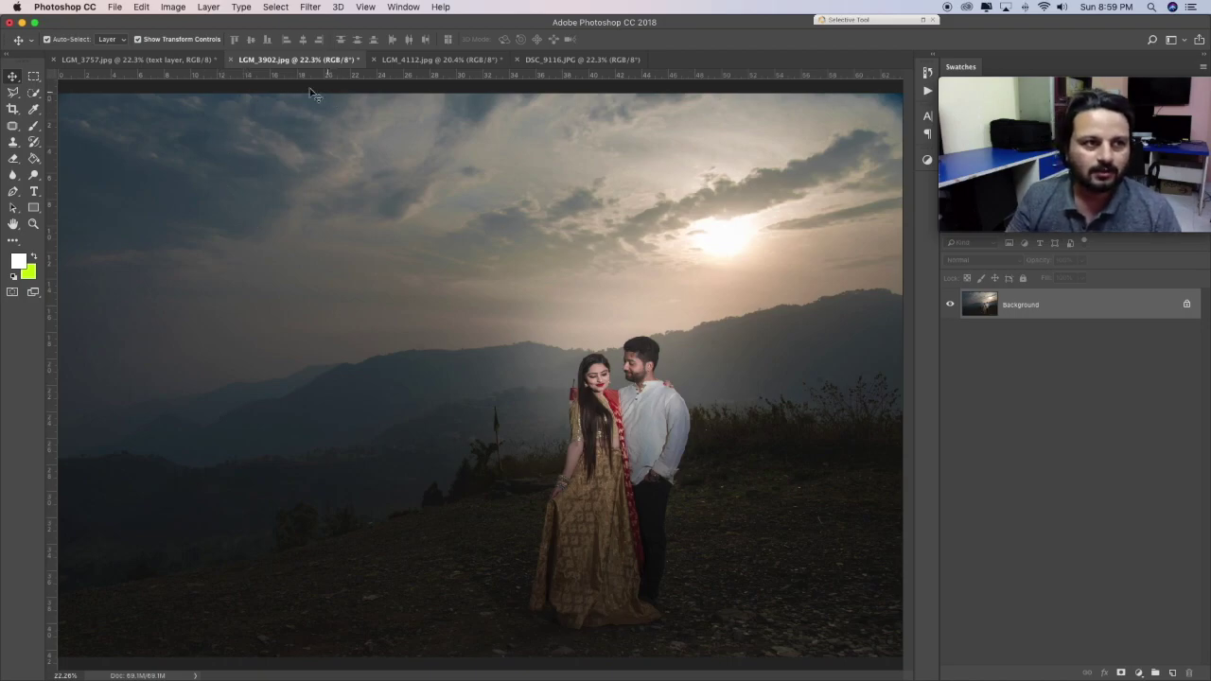
click(34, 125)
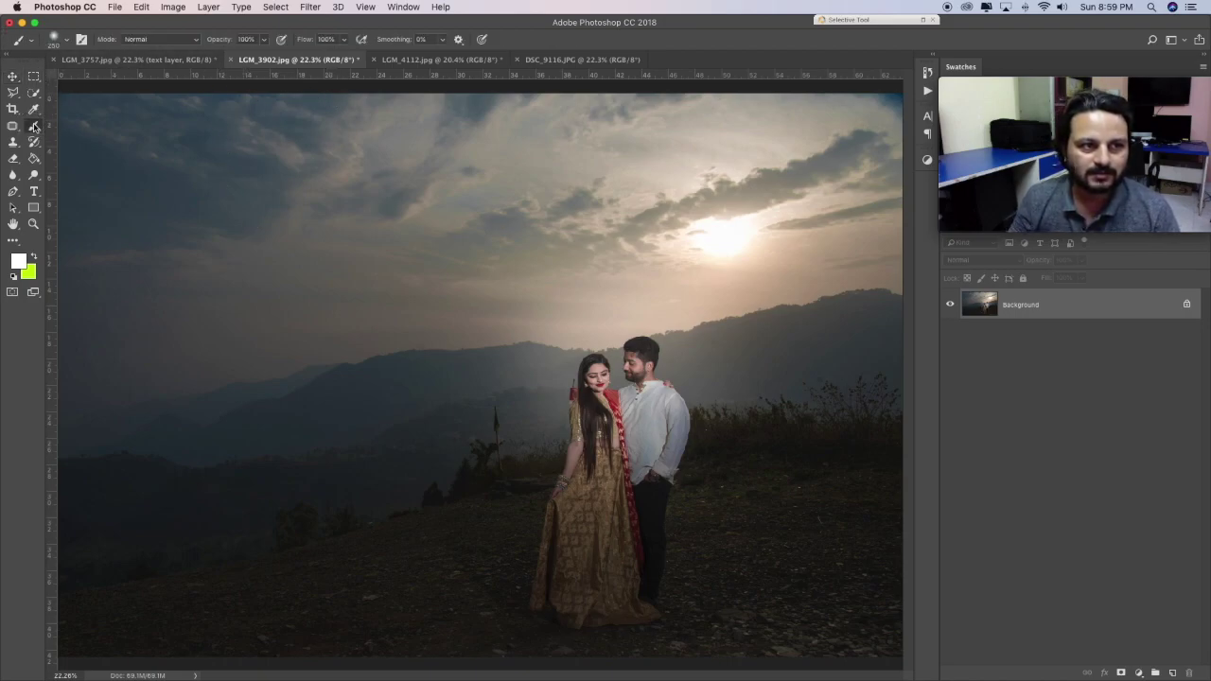
Open the Preset Manager from the brush presets panel's options menu
click(35, 43)
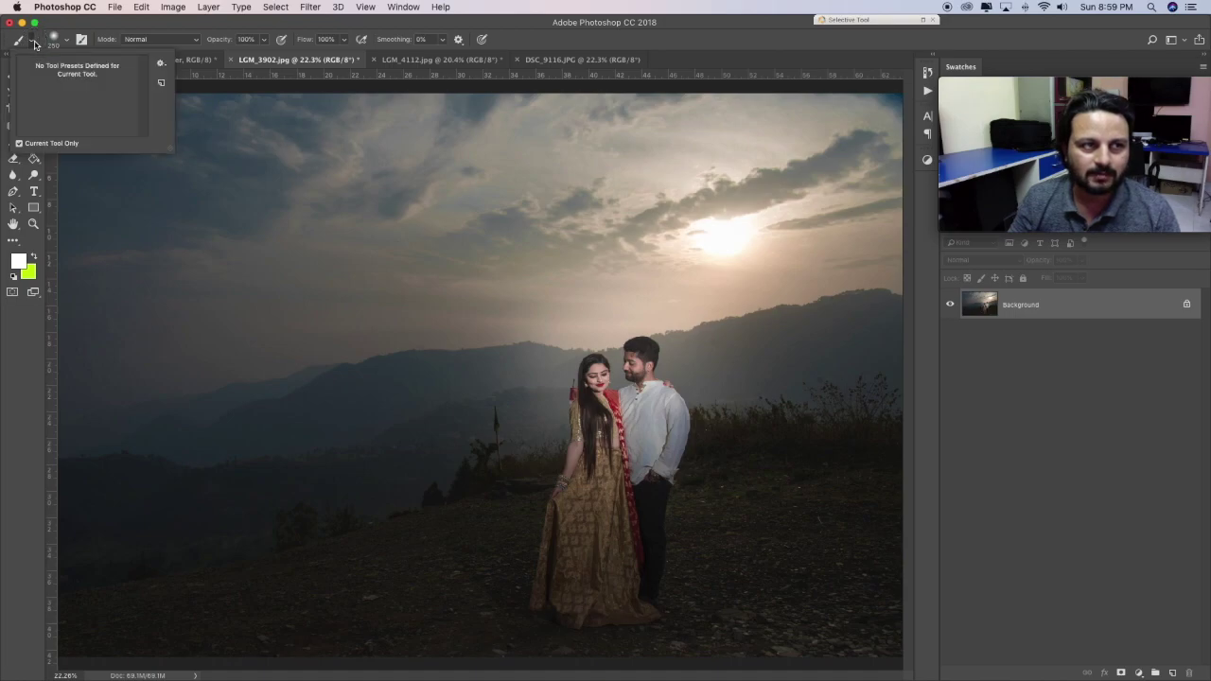
click(139, 37)
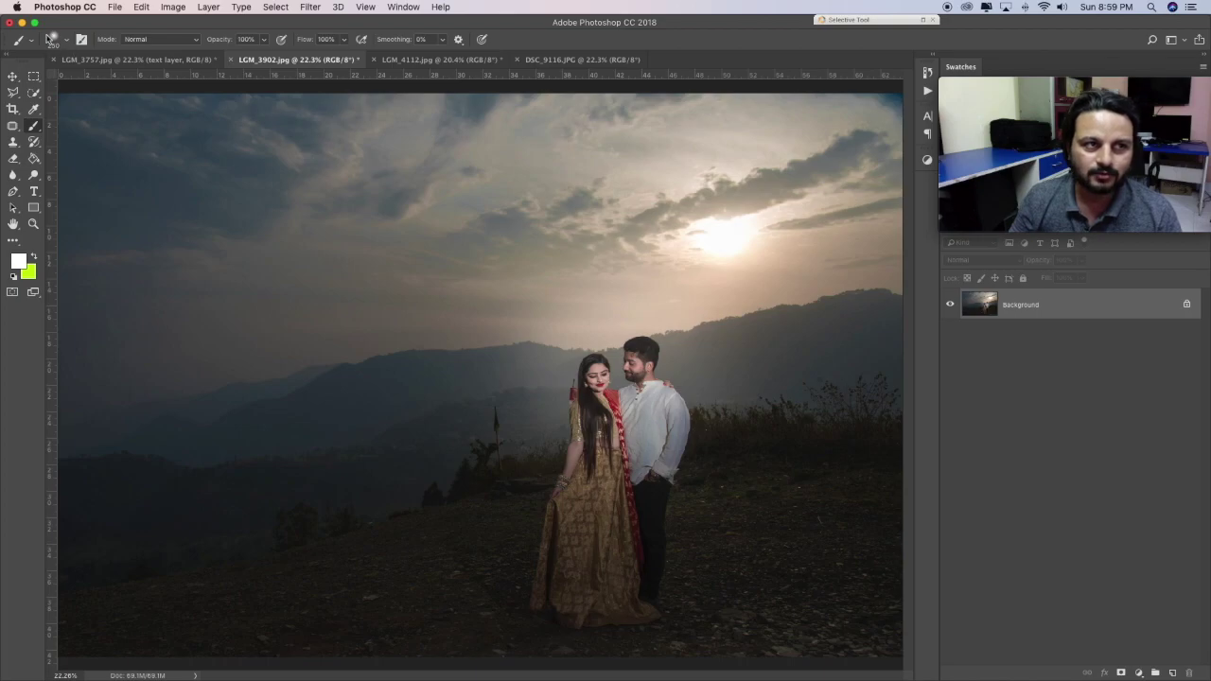
click(54, 40)
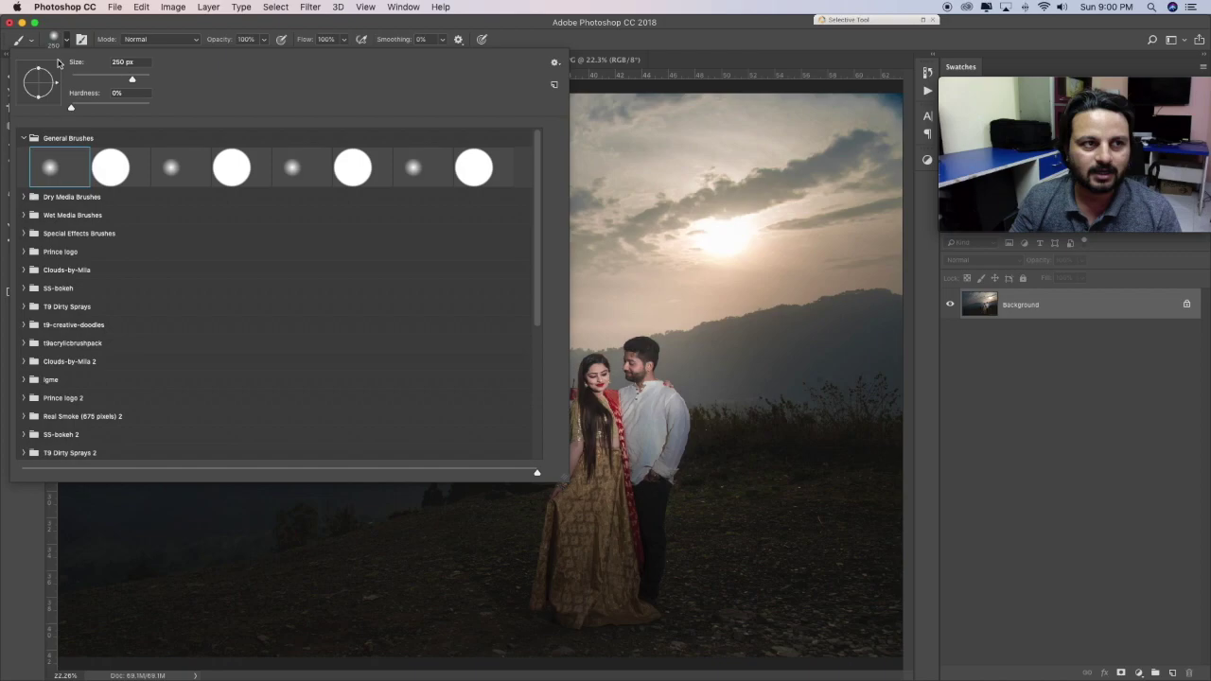
click(54, 39)
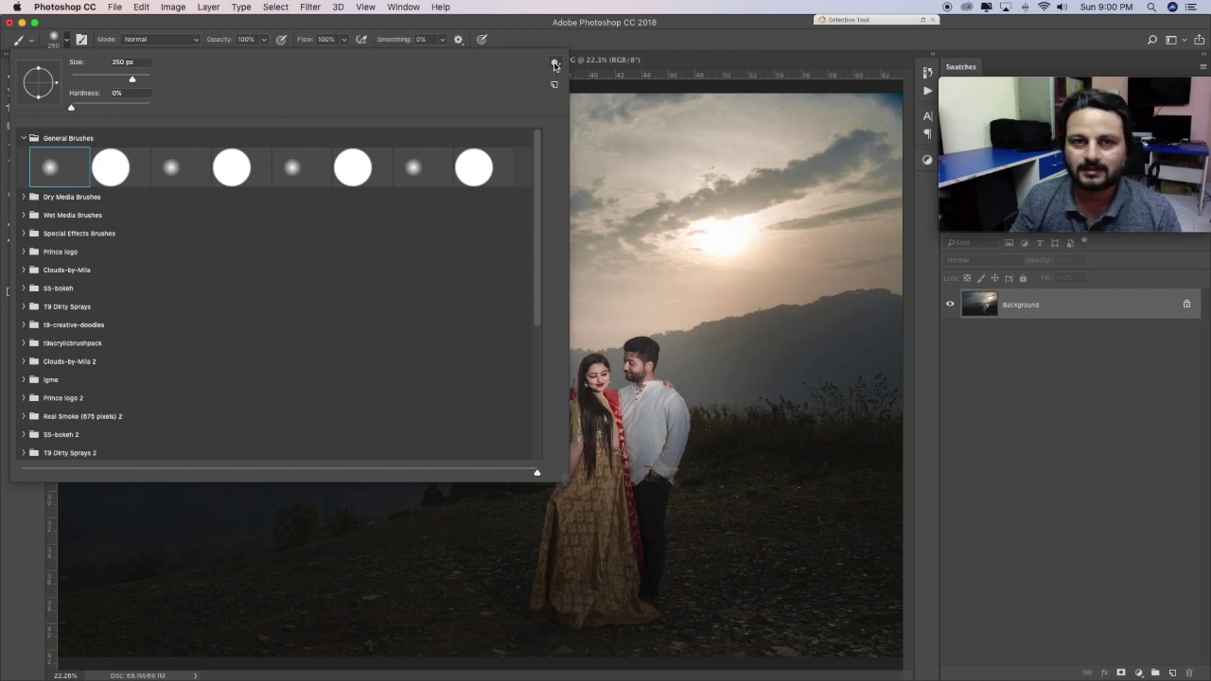
click(557, 65)
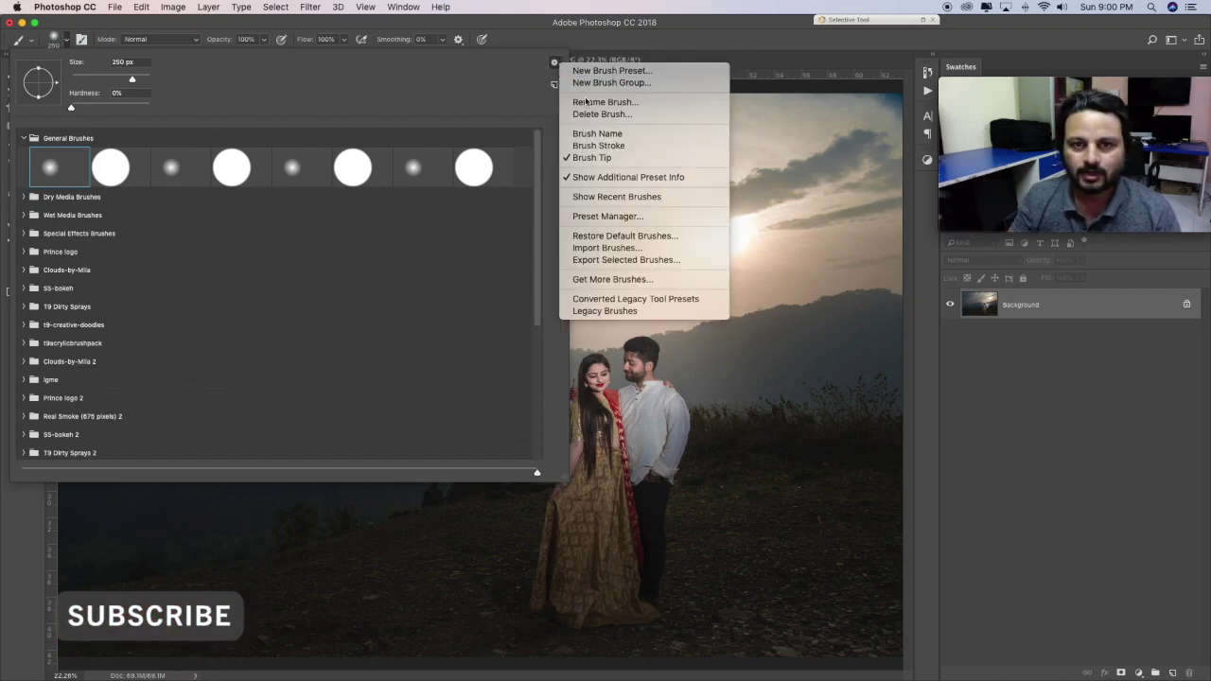
click(698, 216)
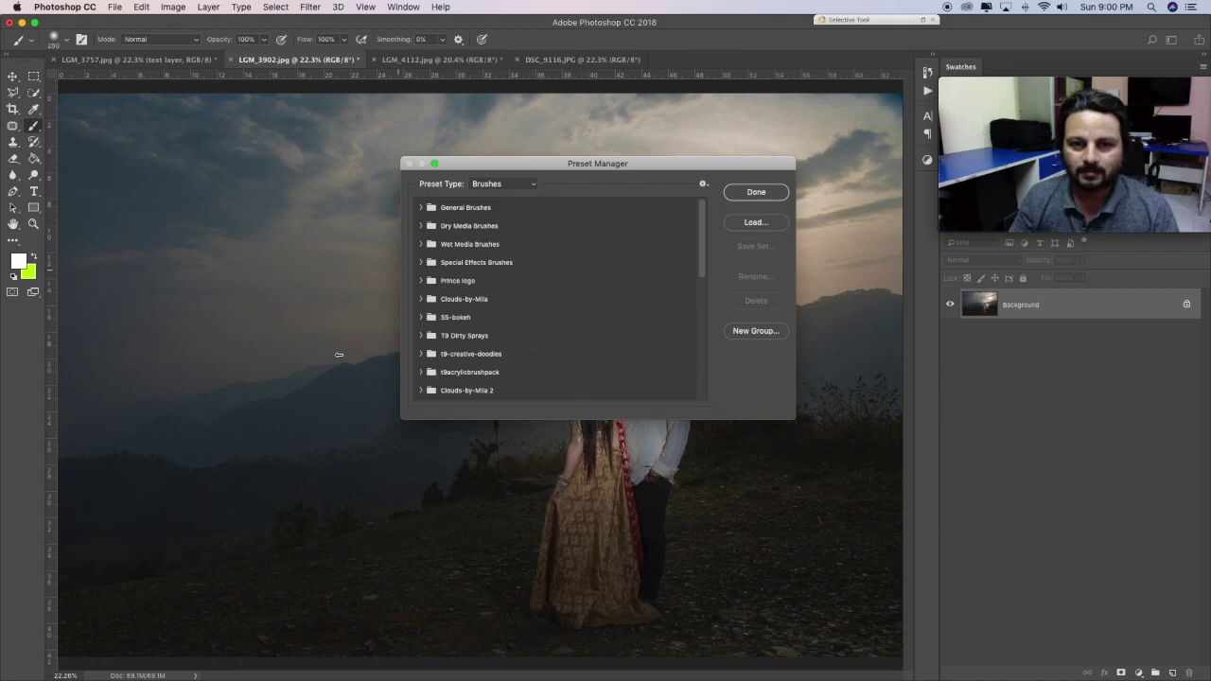
Load the Cloud Brushes set from the Desktop via Preset Manager, then close it
scroll(558, 265, down, 3)
scroll(510, 284, down, 3)
scroll(496, 263, up, 6)
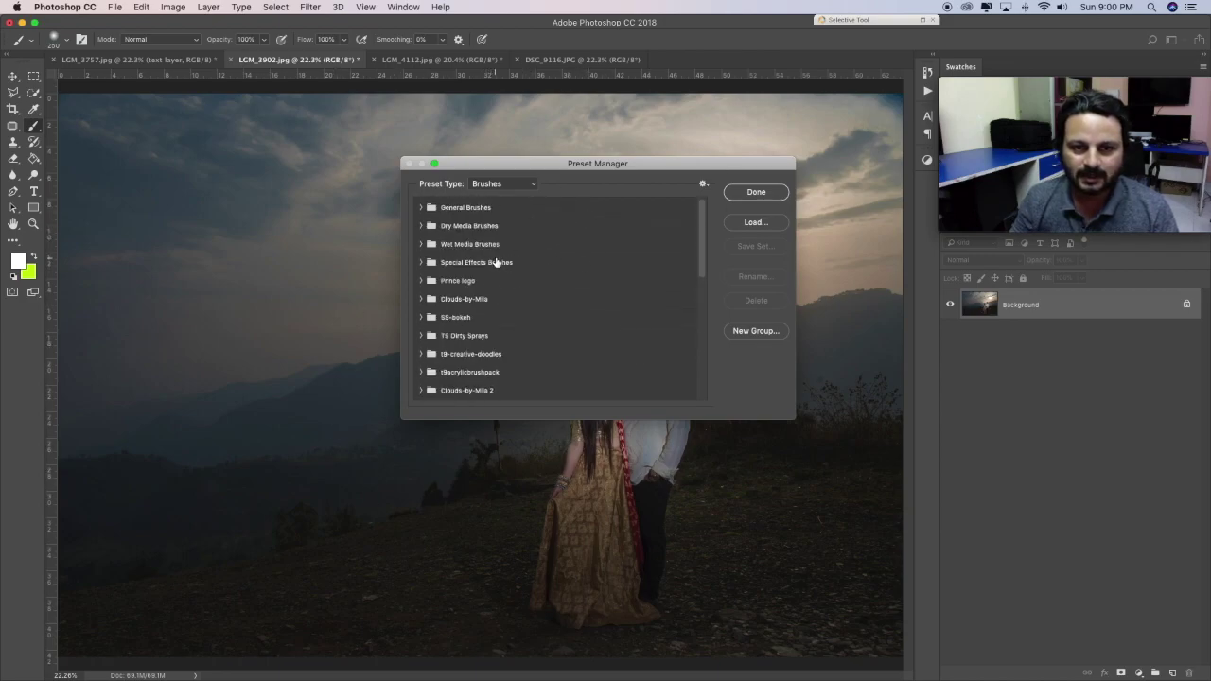
scroll(497, 262, down, 5)
scroll(505, 289, up, 3)
scroll(505, 290, up, 3)
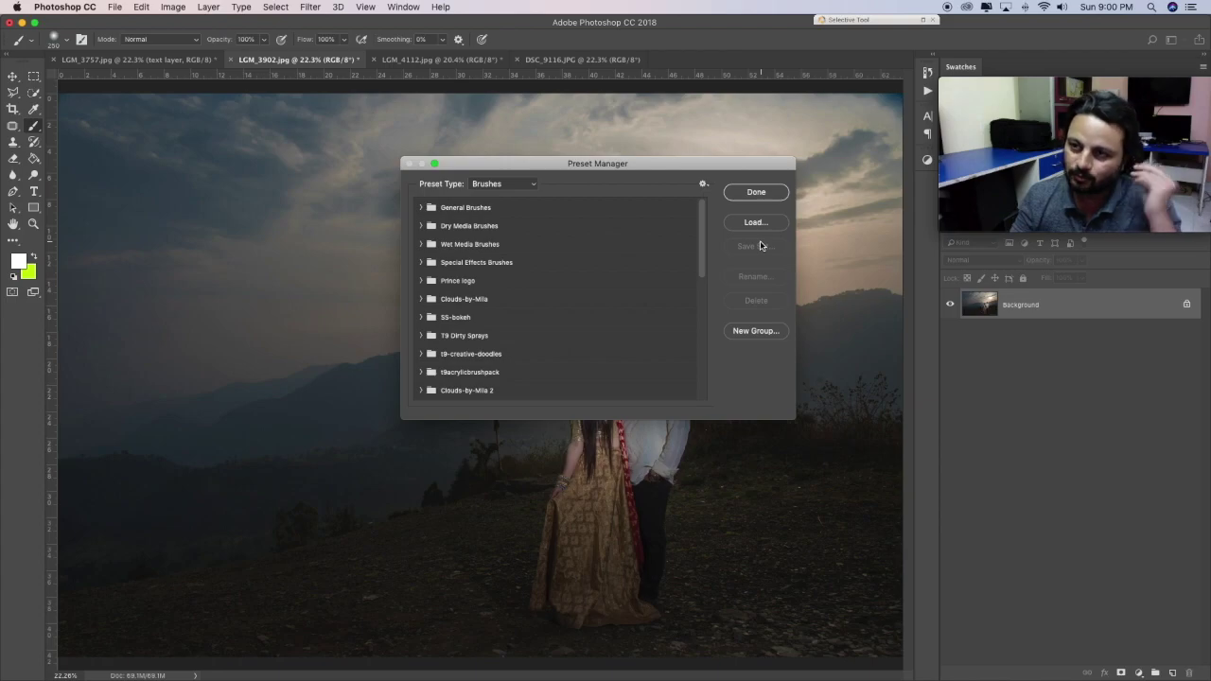
click(756, 224)
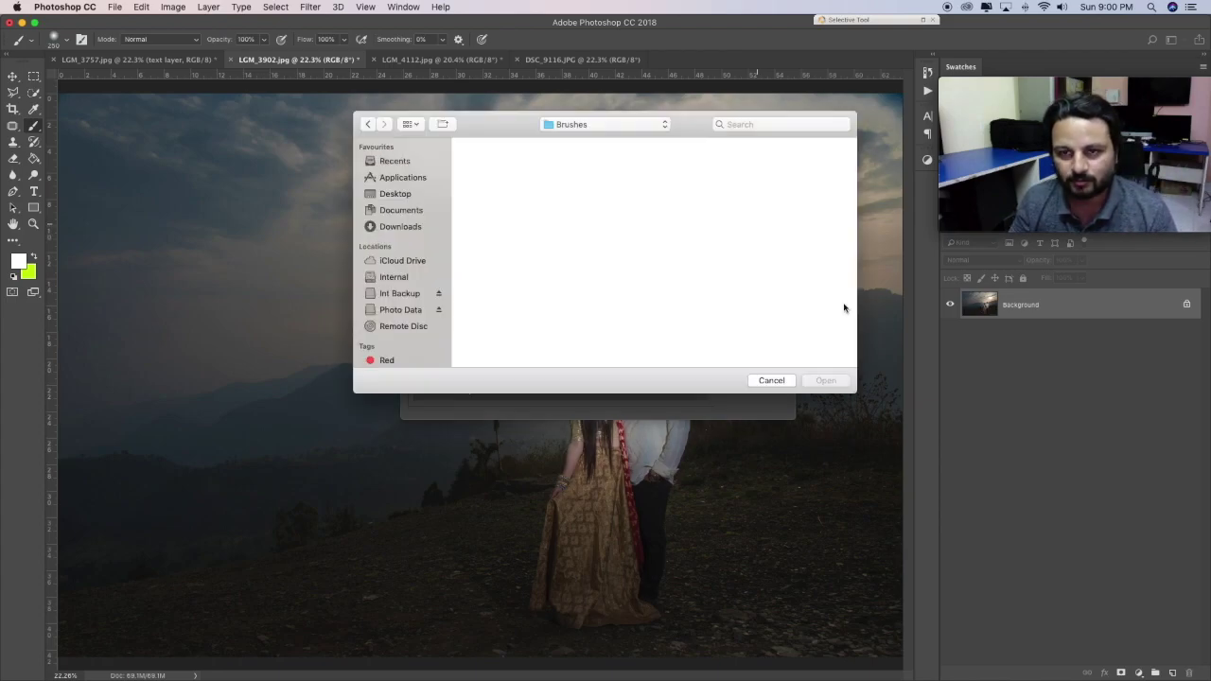
click(393, 196)
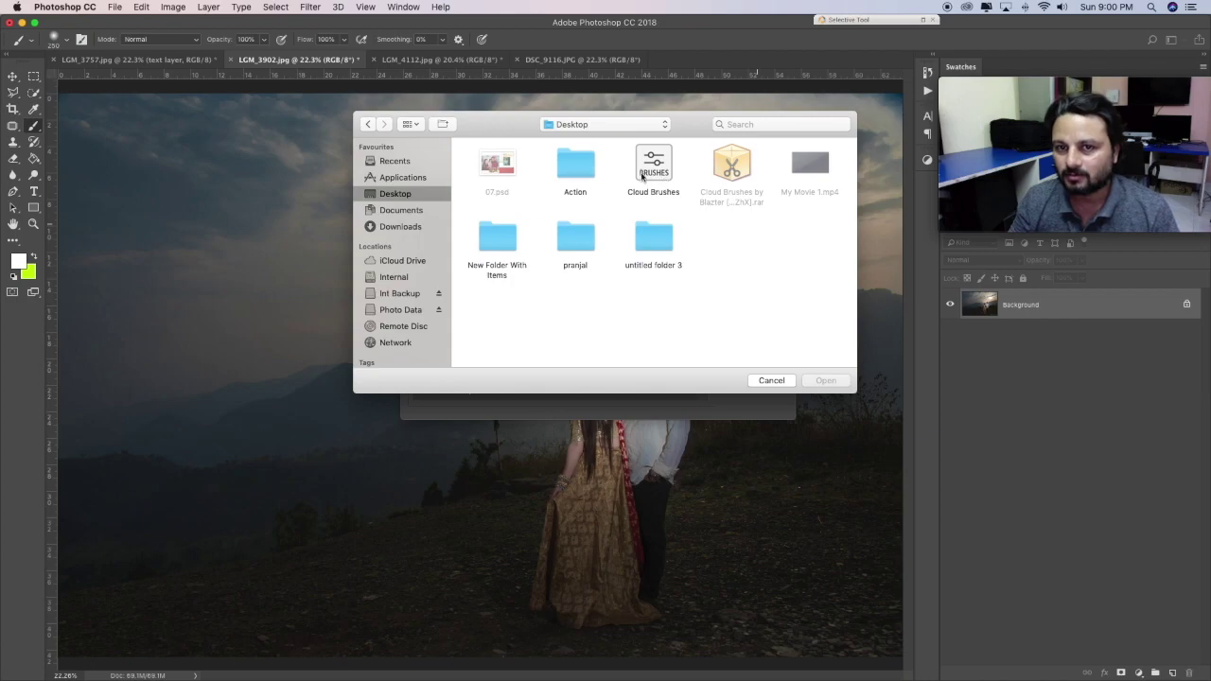
click(660, 173)
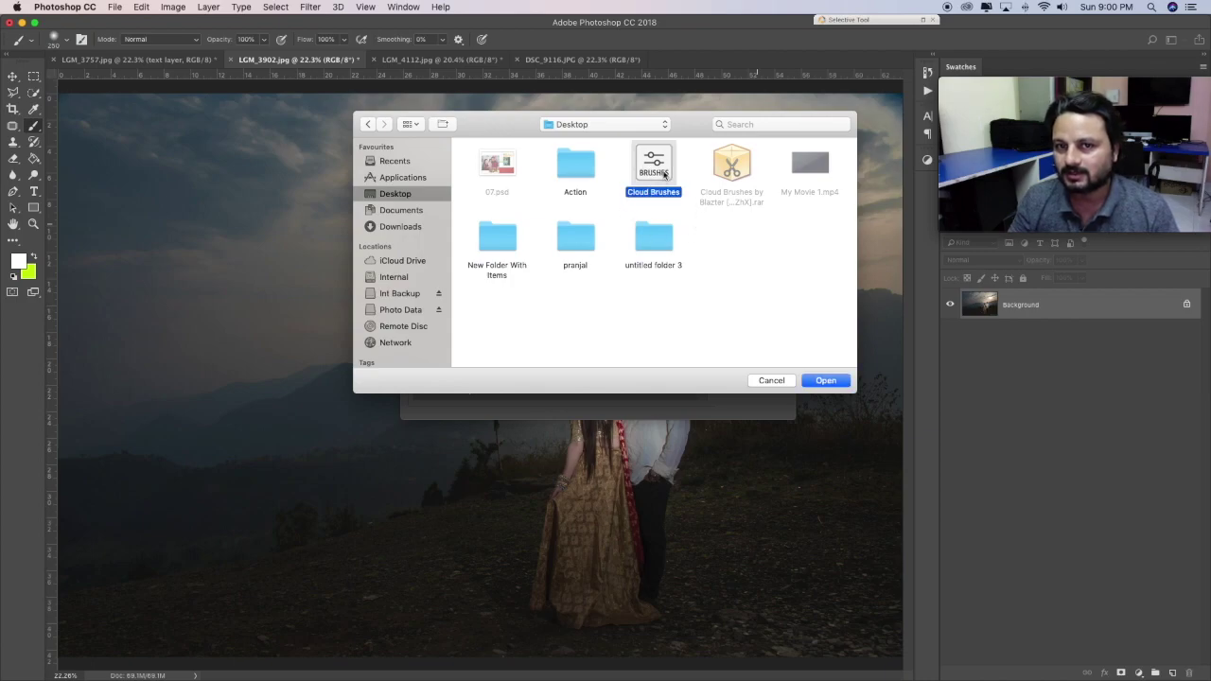
click(827, 380)
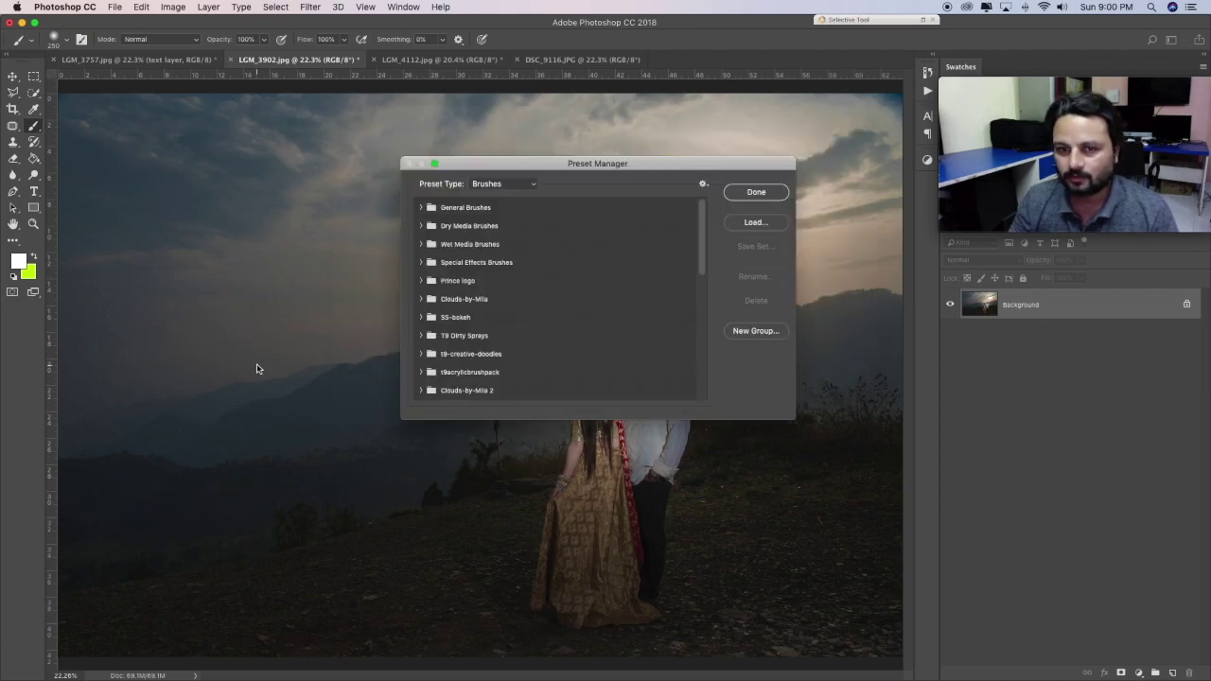
click(756, 192)
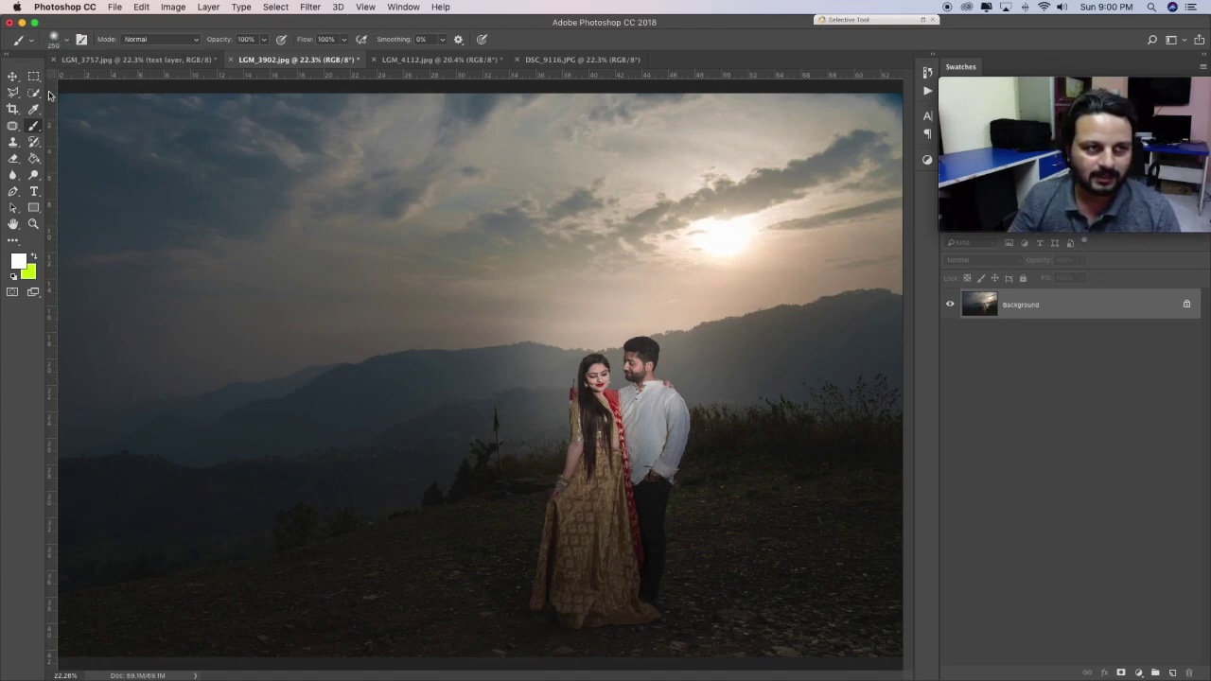
Expand the Cloud Brushes group and select the 917 cloud brush
click(59, 42)
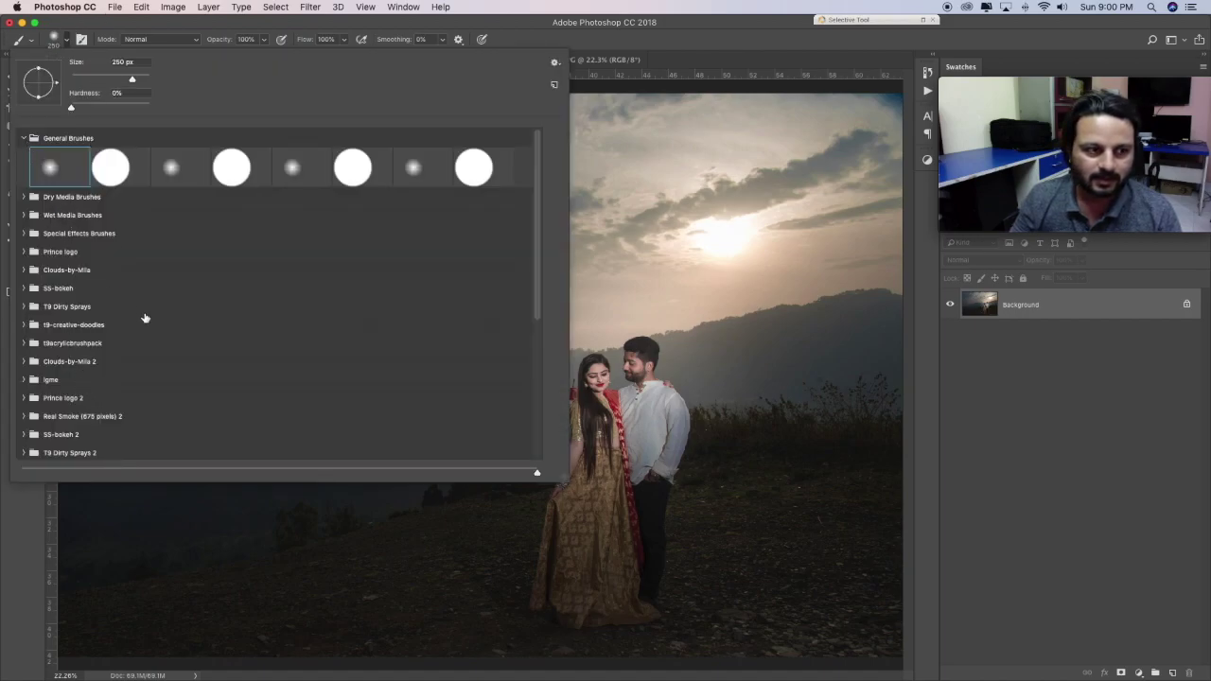
scroll(145, 318, down, 5)
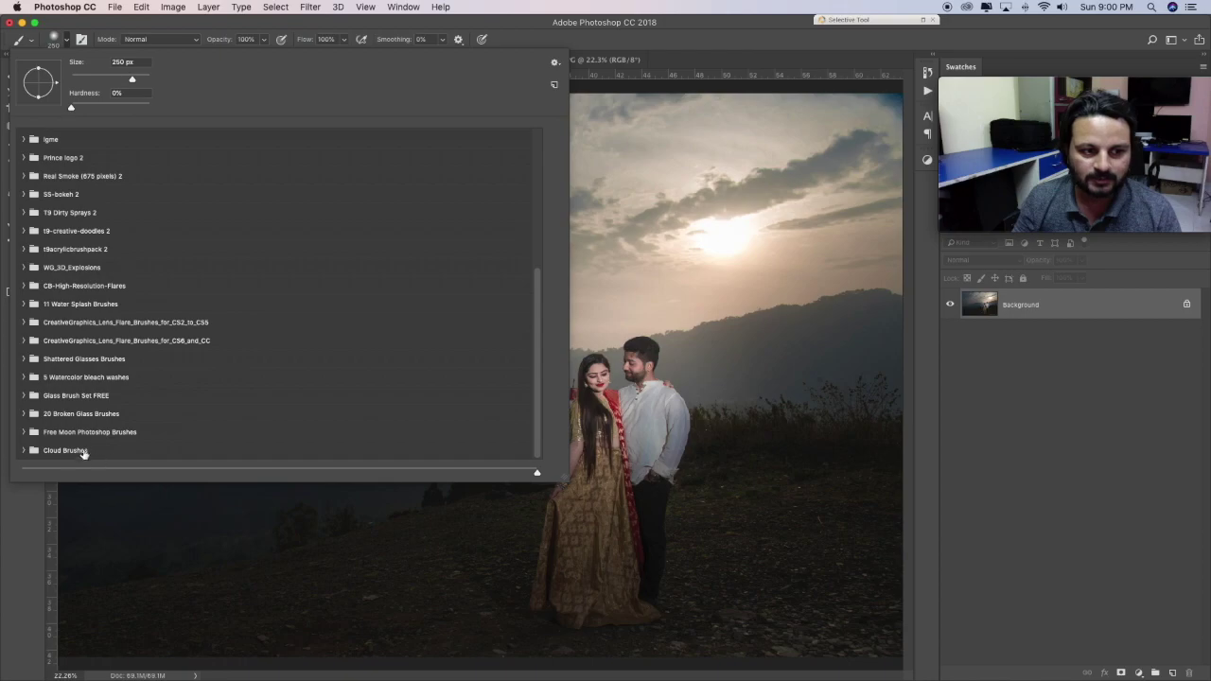
scroll(83, 453, up, 2)
scroll(86, 406, up, 5)
scroll(140, 313, down, 5)
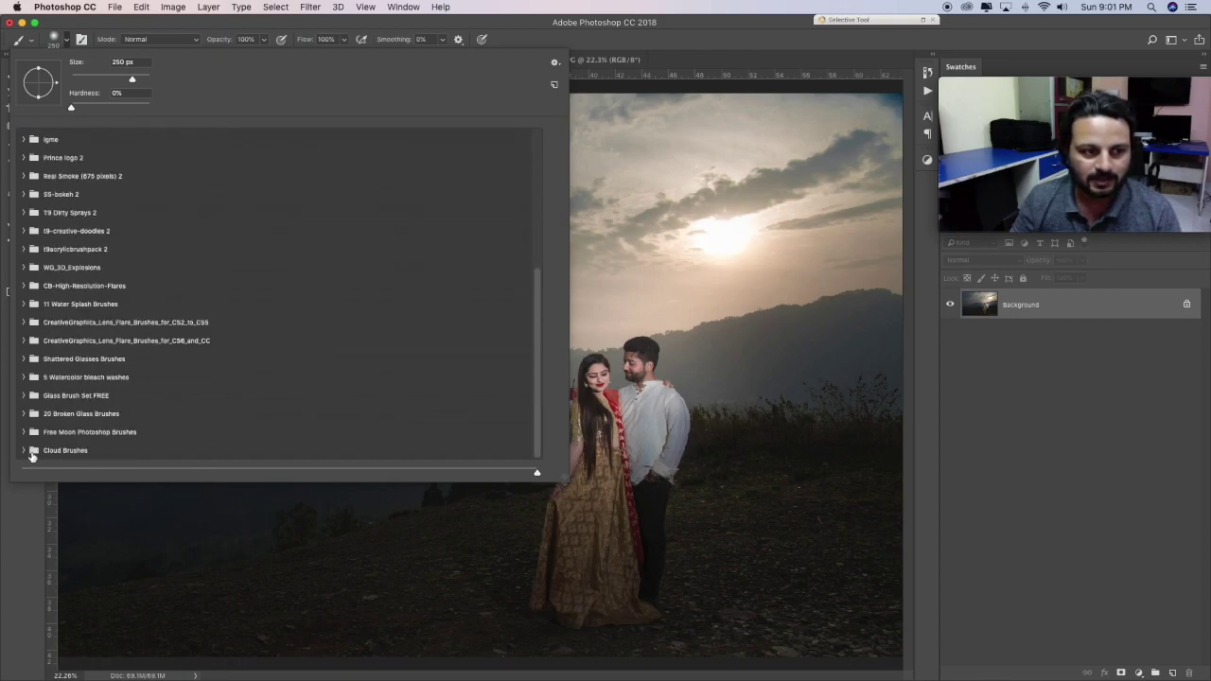
click(25, 452)
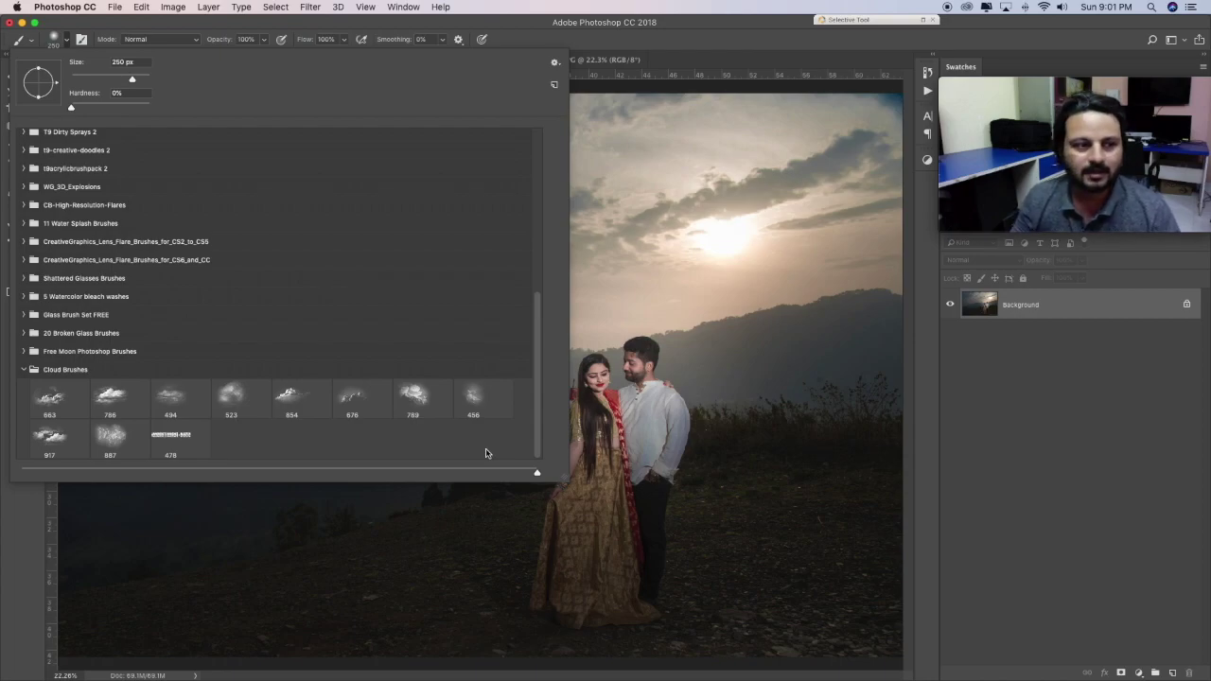
click(50, 441)
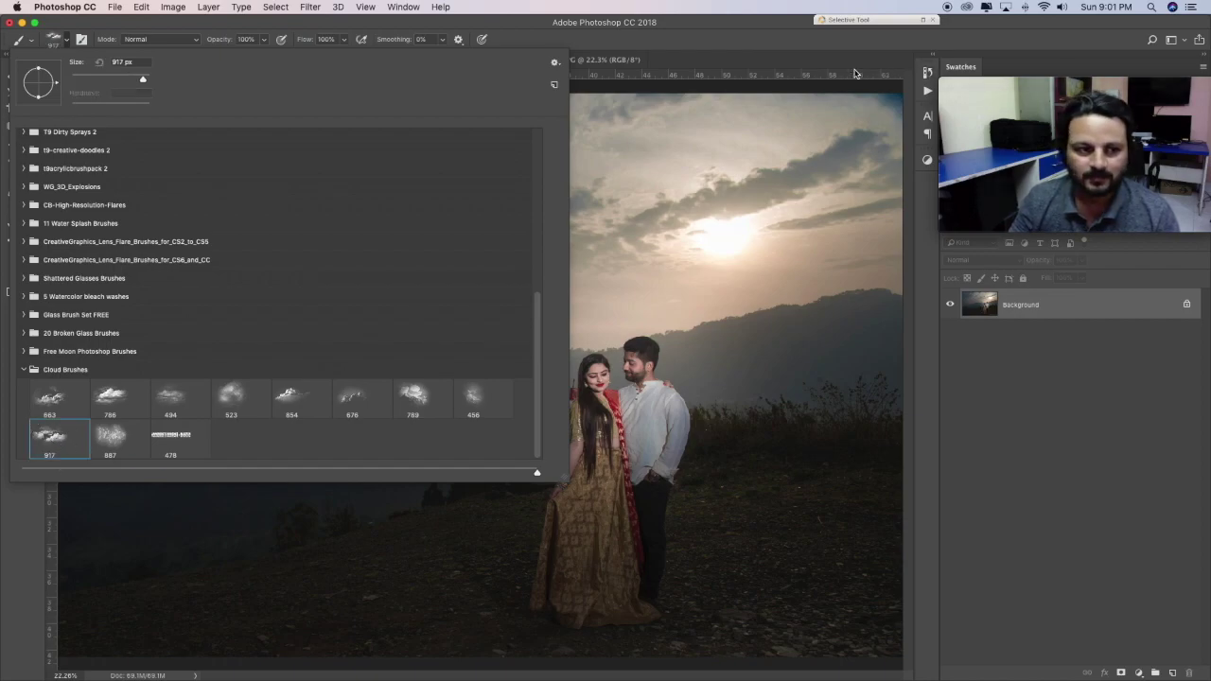
click(701, 58)
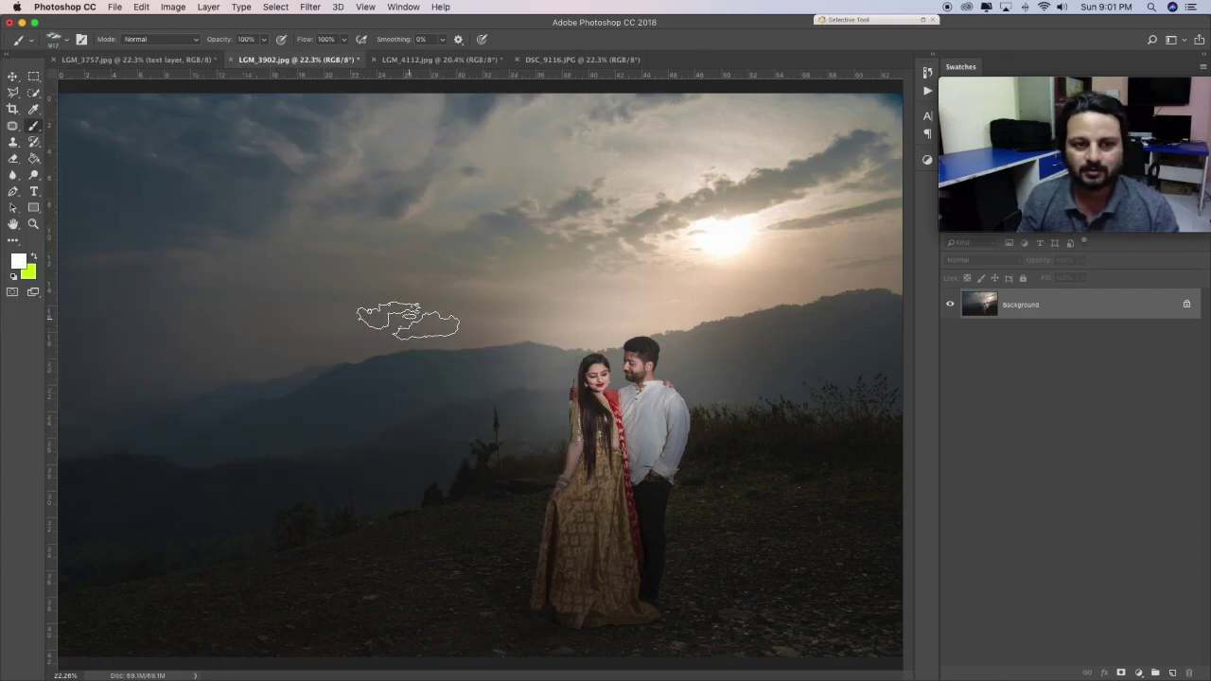
Enlarge the brush to 1000 px, test a sky stamp, undo it, and open Background layer options
key(bracketright)
key(bracketright)
key(bracketright)
key(bracketright)
key(bracketright)
key(bracketright)
key(bracketright)
key(bracketright)
key(bracketright)
key(bracketright)
key(bracketright)
key(bracketright)
key(bracketright)
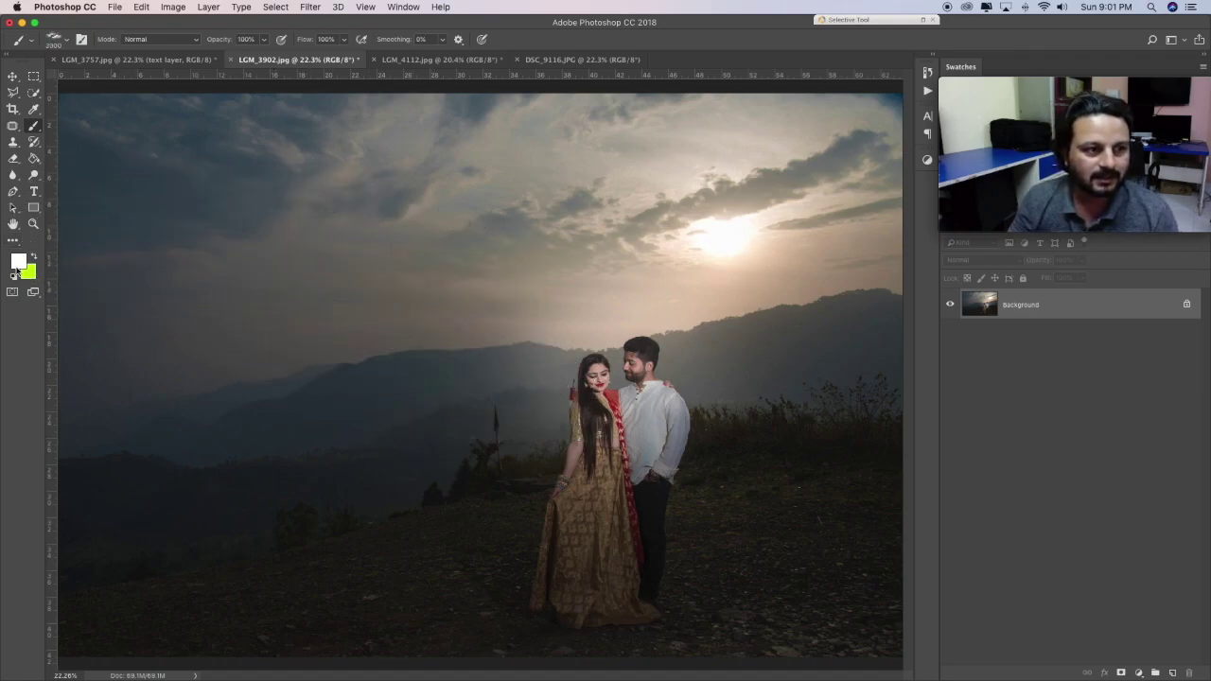
click(309, 208)
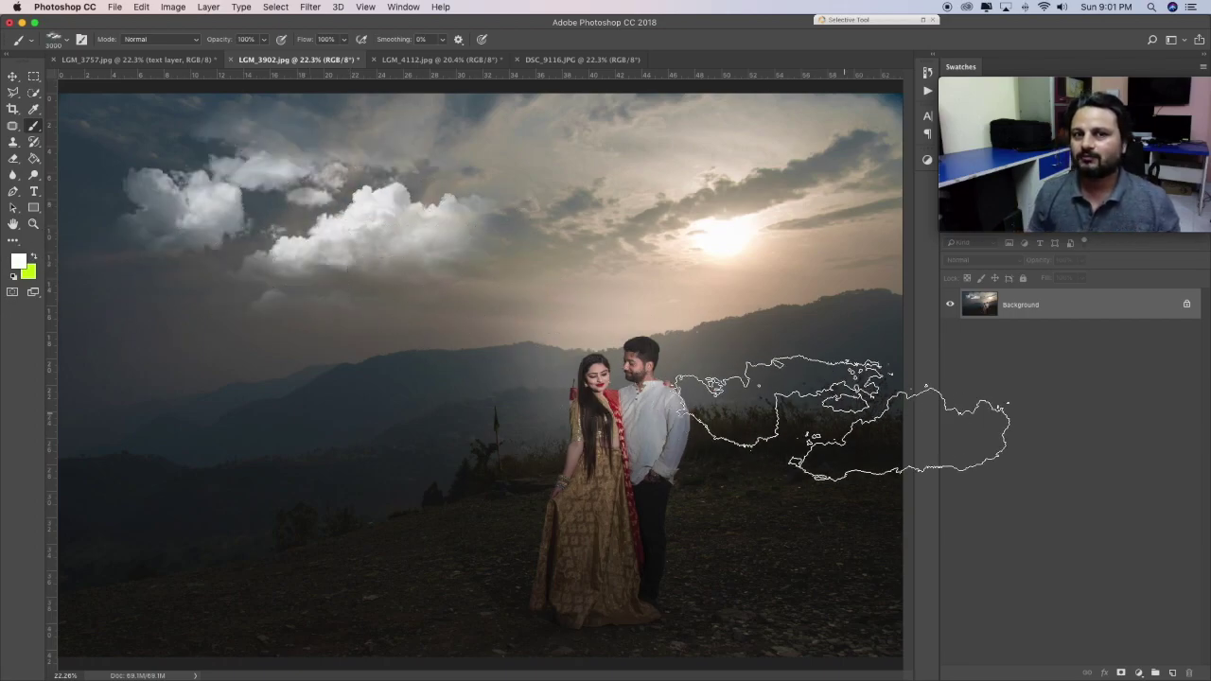
key(ctrl+z)
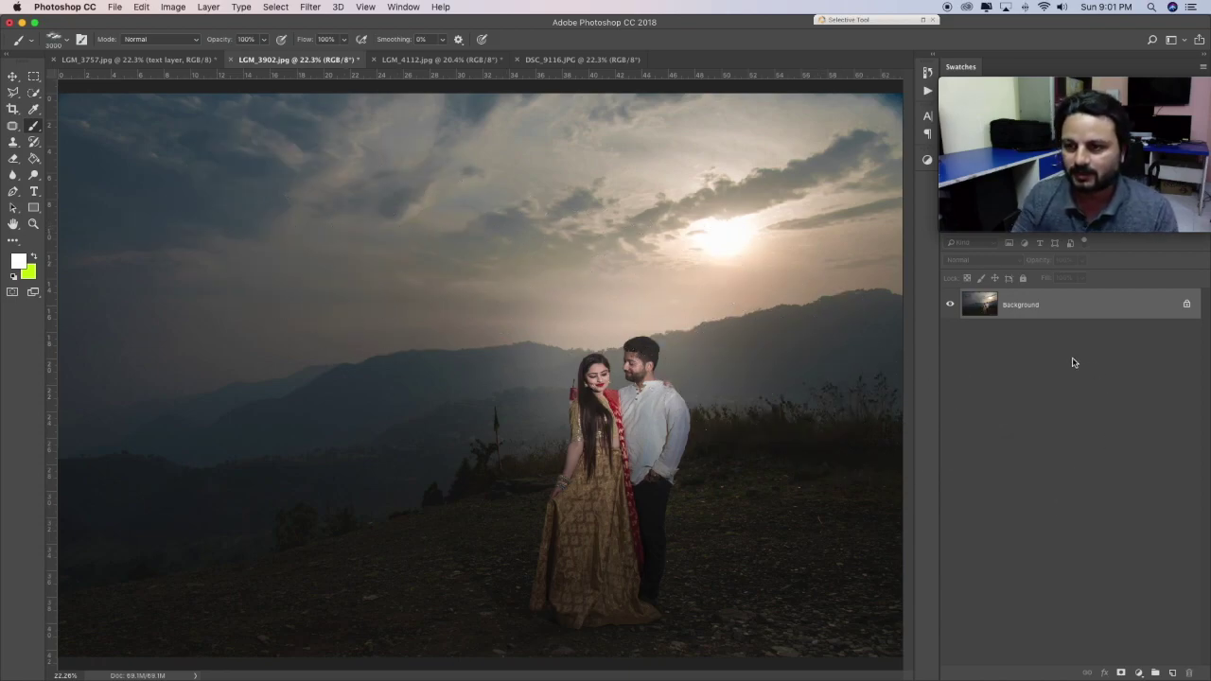
double_click(1056, 309)
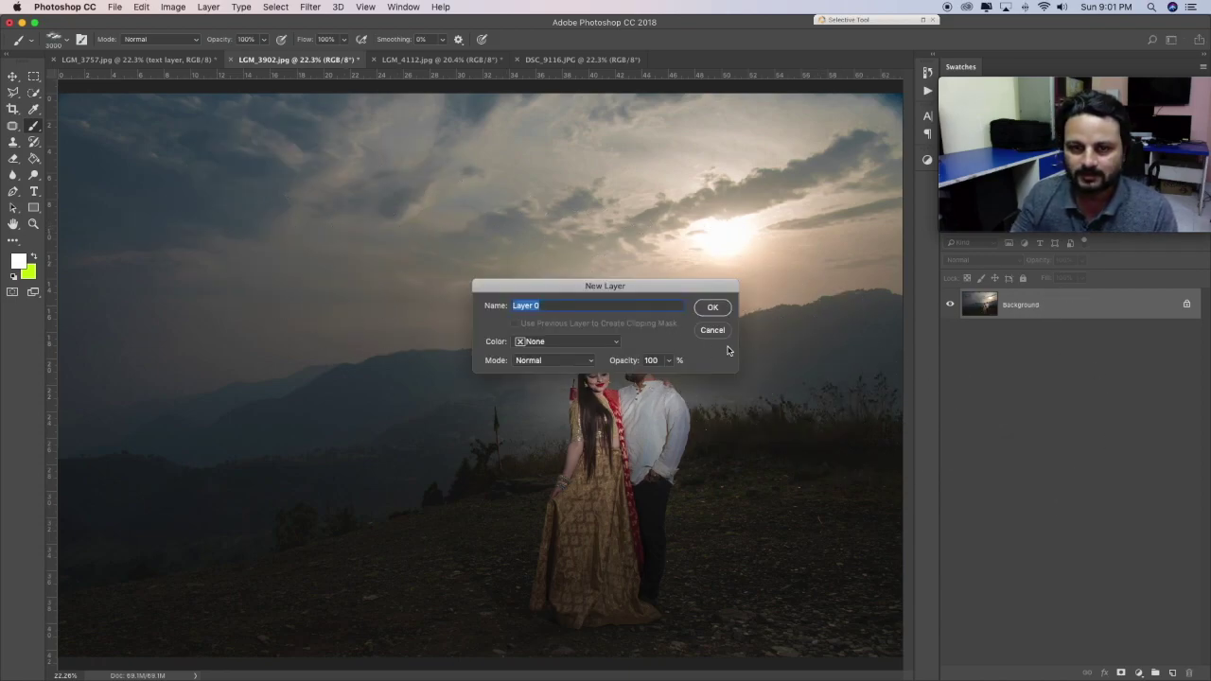
Dismiss the new-layer prompt and duplicate the Background into Layer 1
key(Escape)
key(cmd+j)
drag(1012, 304, 217, 388)
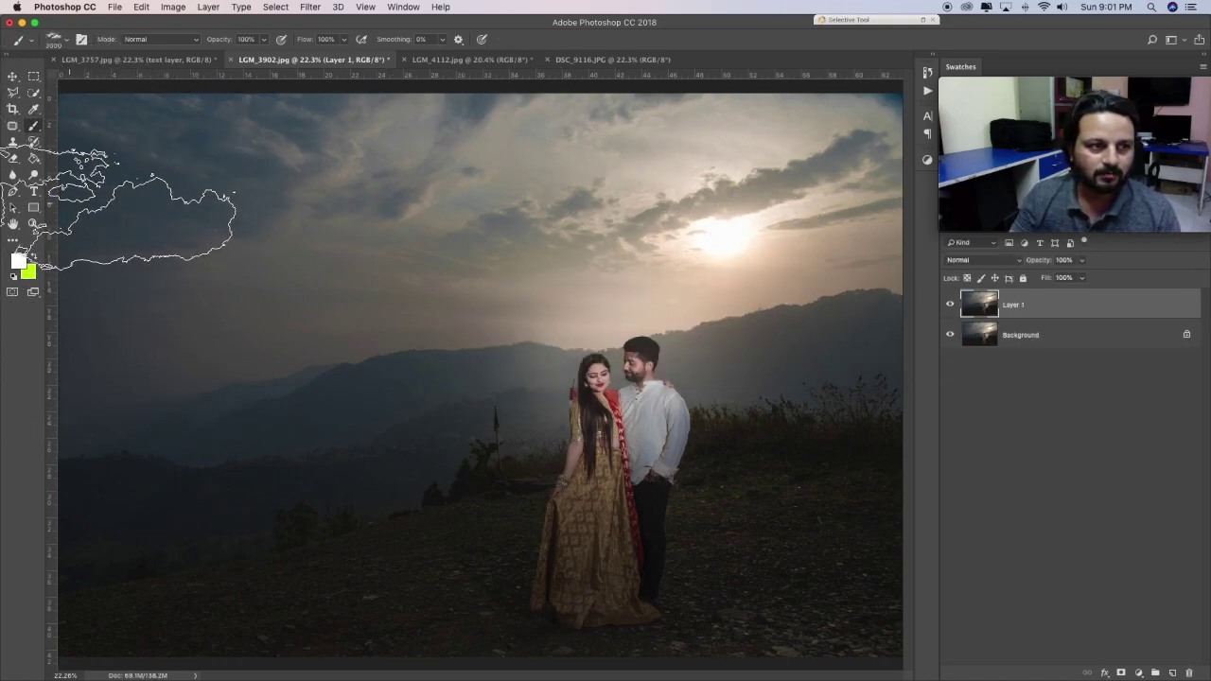
mouse_move(217, 388)
mouse_down()
mouse_move(571, 334)
mouse_move(750, 277)
mouse_up()
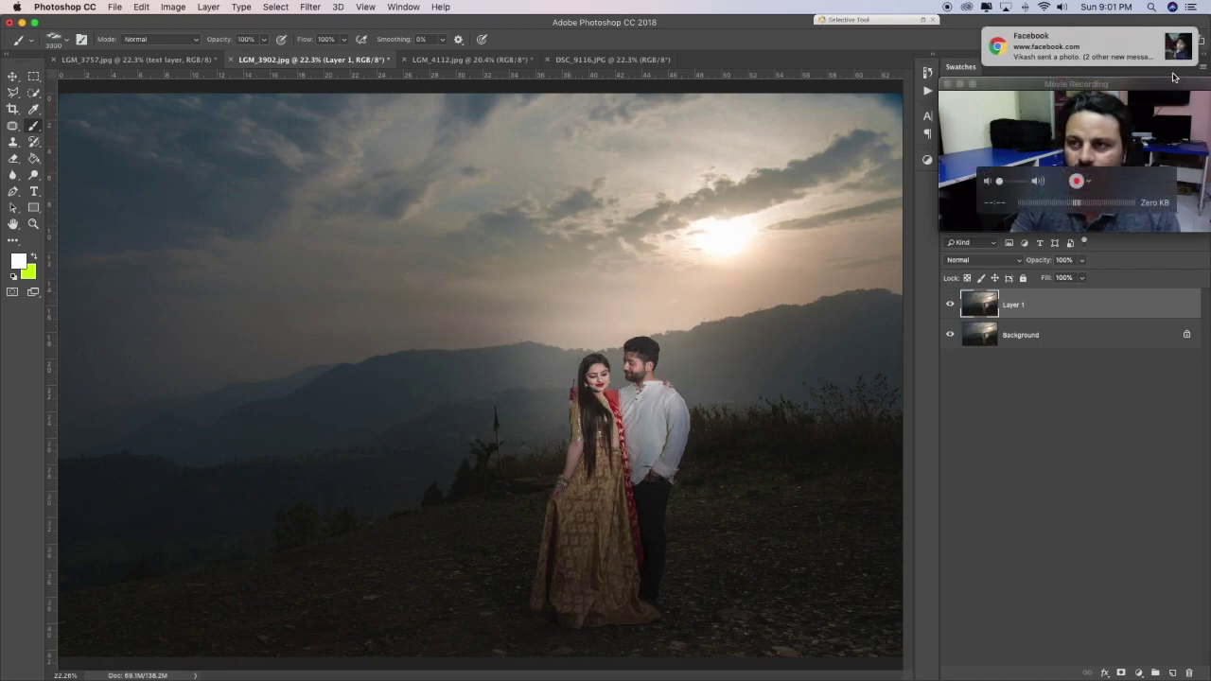
mouse_move(750, 277)
mouse_down()
mouse_move(378, 301)
mouse_move(359, 272)
mouse_up()
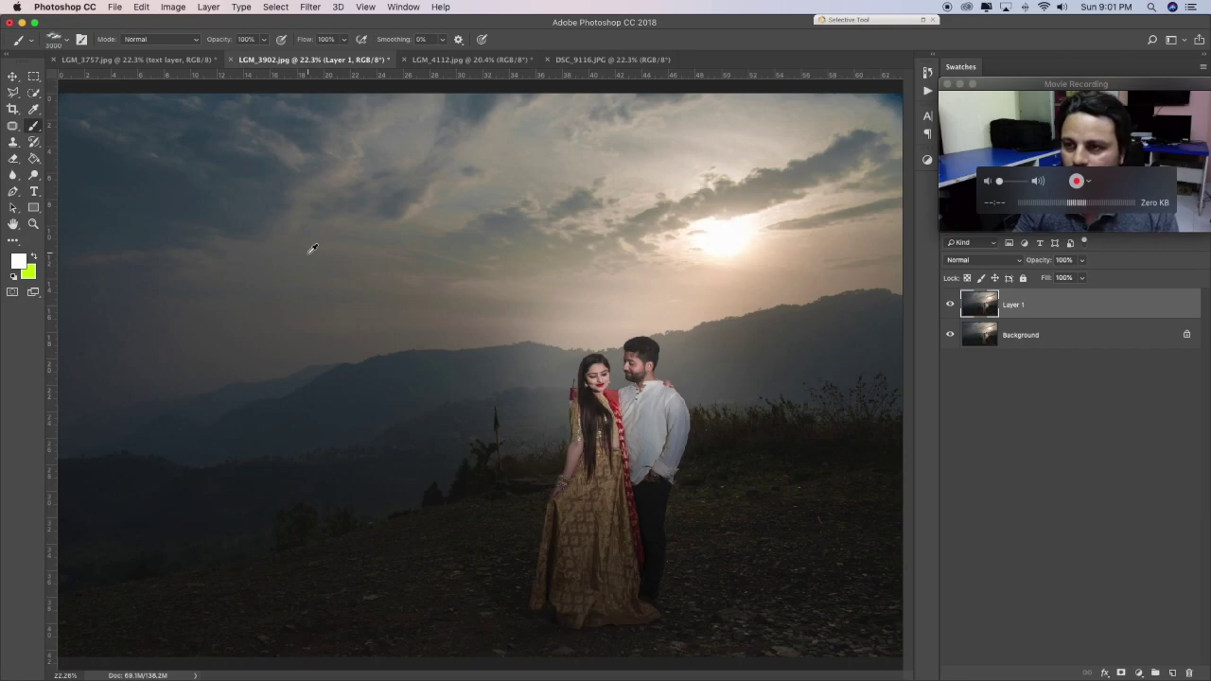
Stamp dark clouds across the upper-left sky and around the sun
click(312, 248)
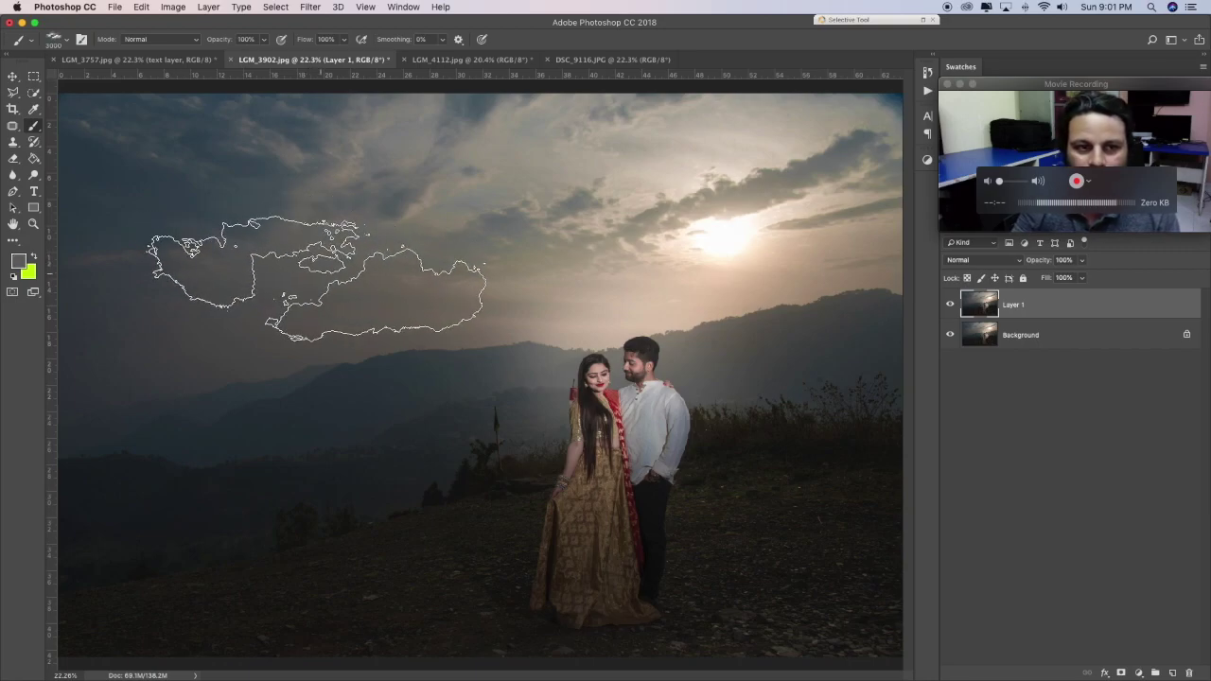
key(super+d)
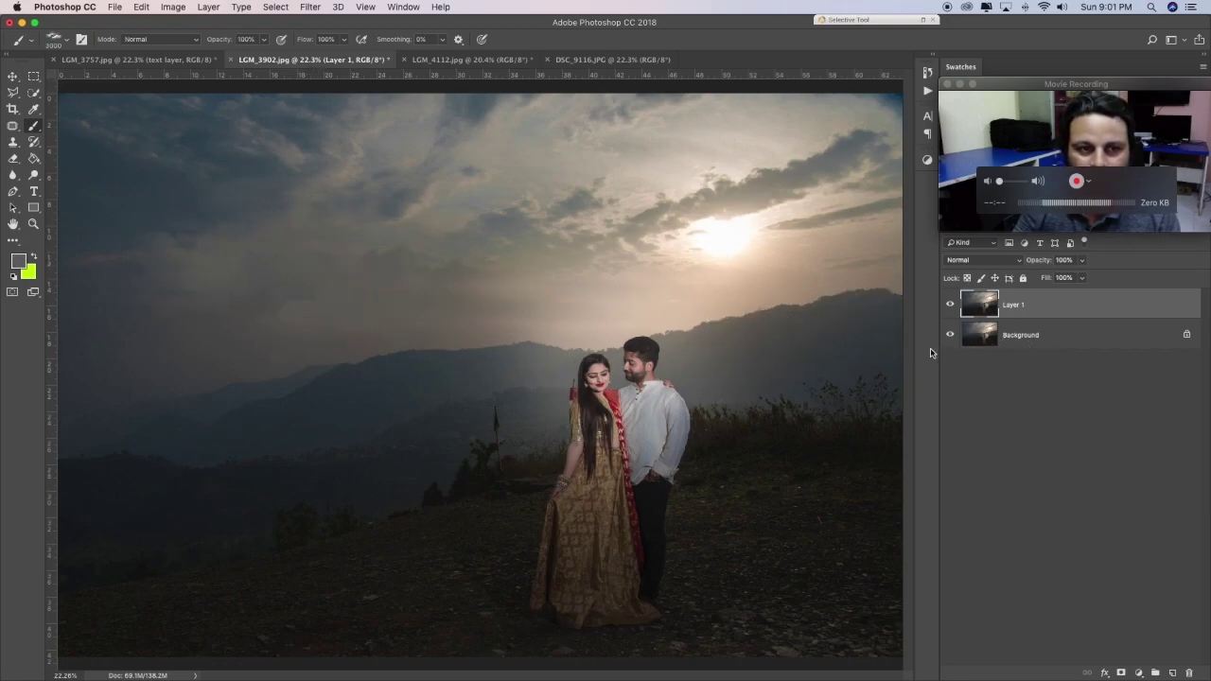
click(230, 166)
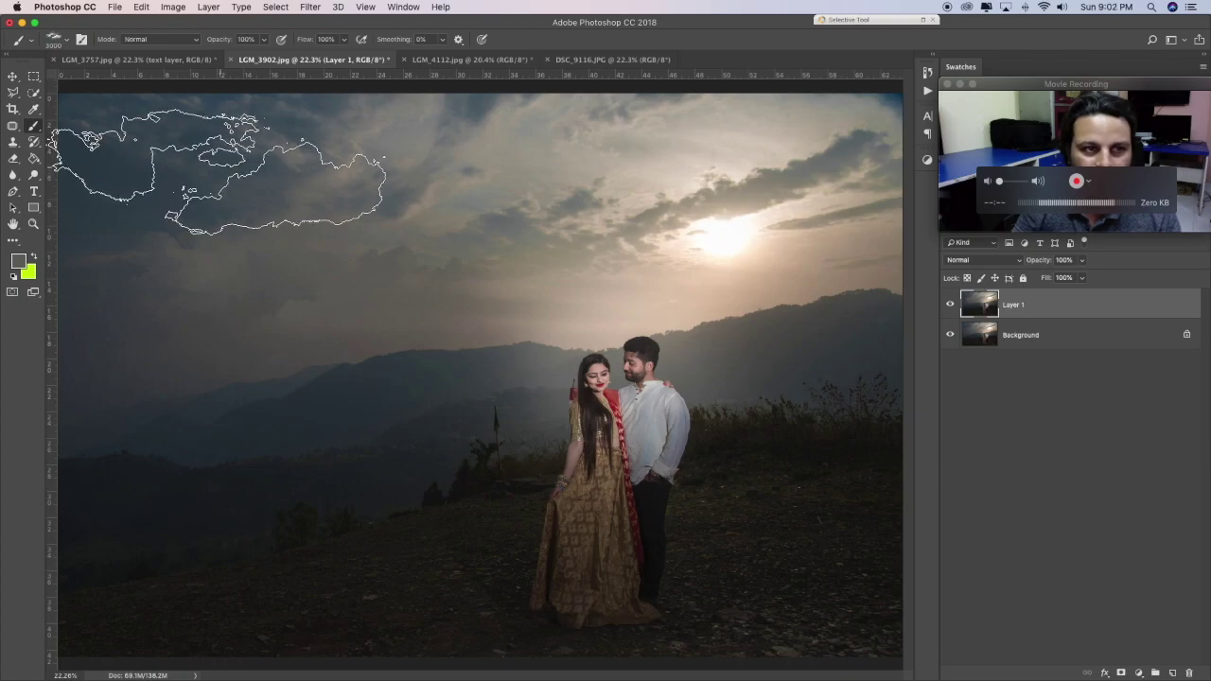
click(679, 241)
drag(679, 241, 629, 137)
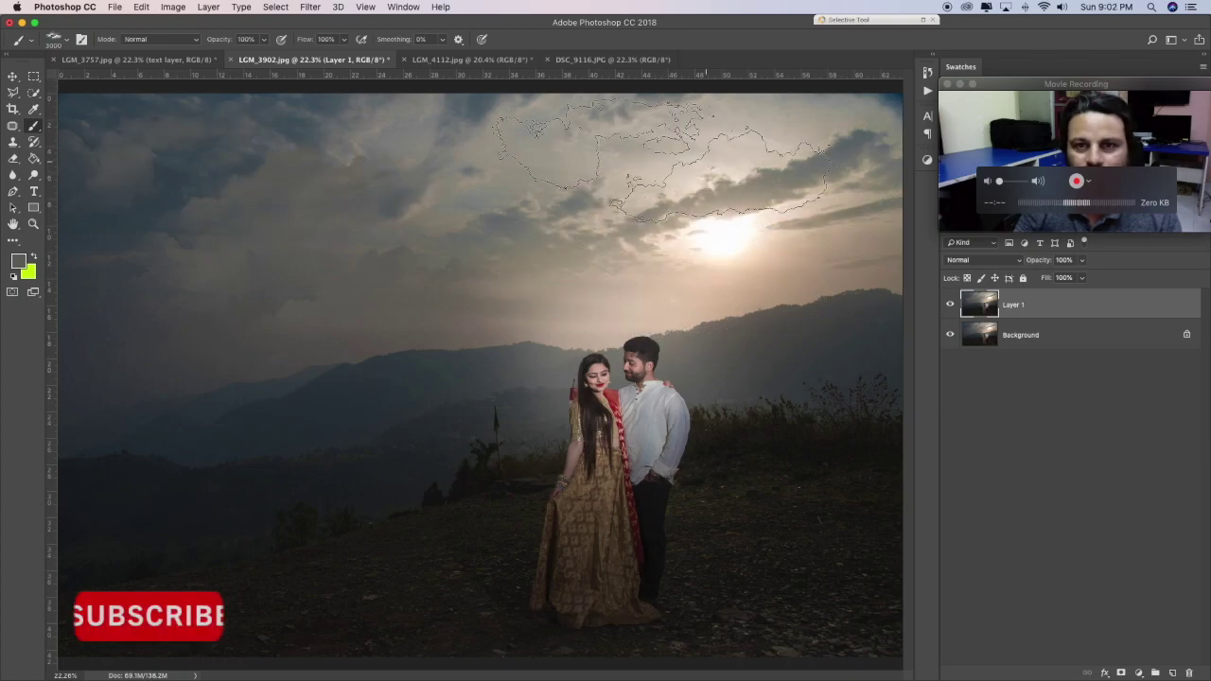
key(super+d)
click(86, 218)
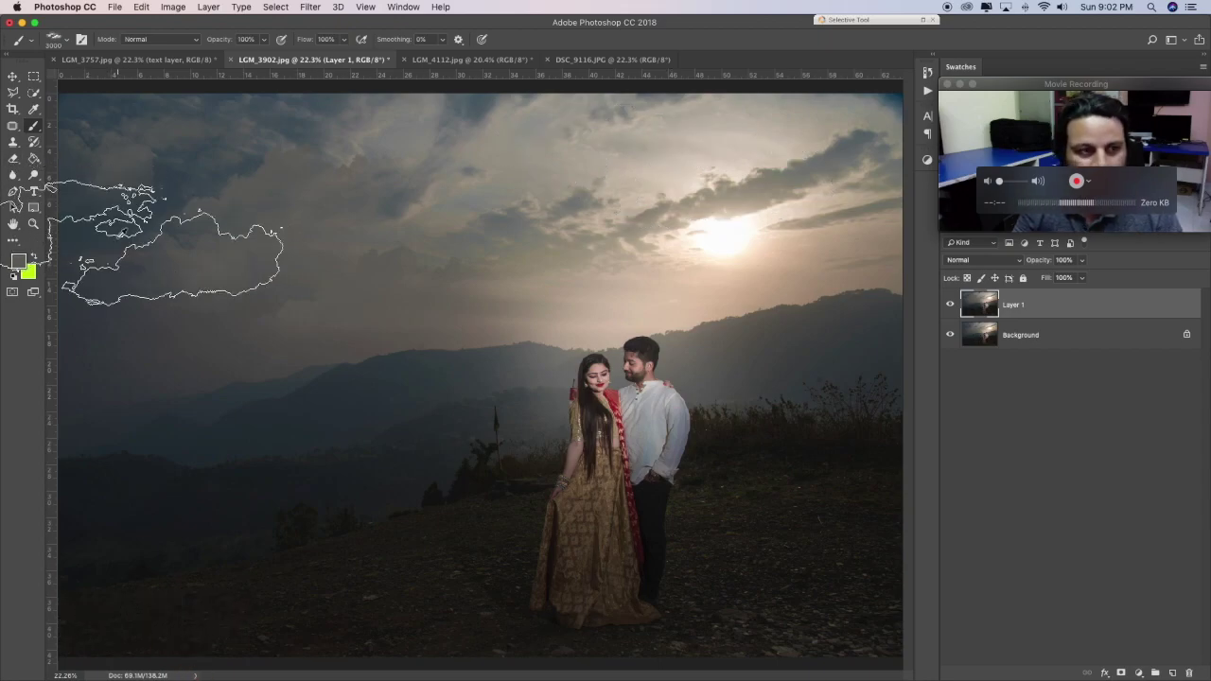
key(super+d)
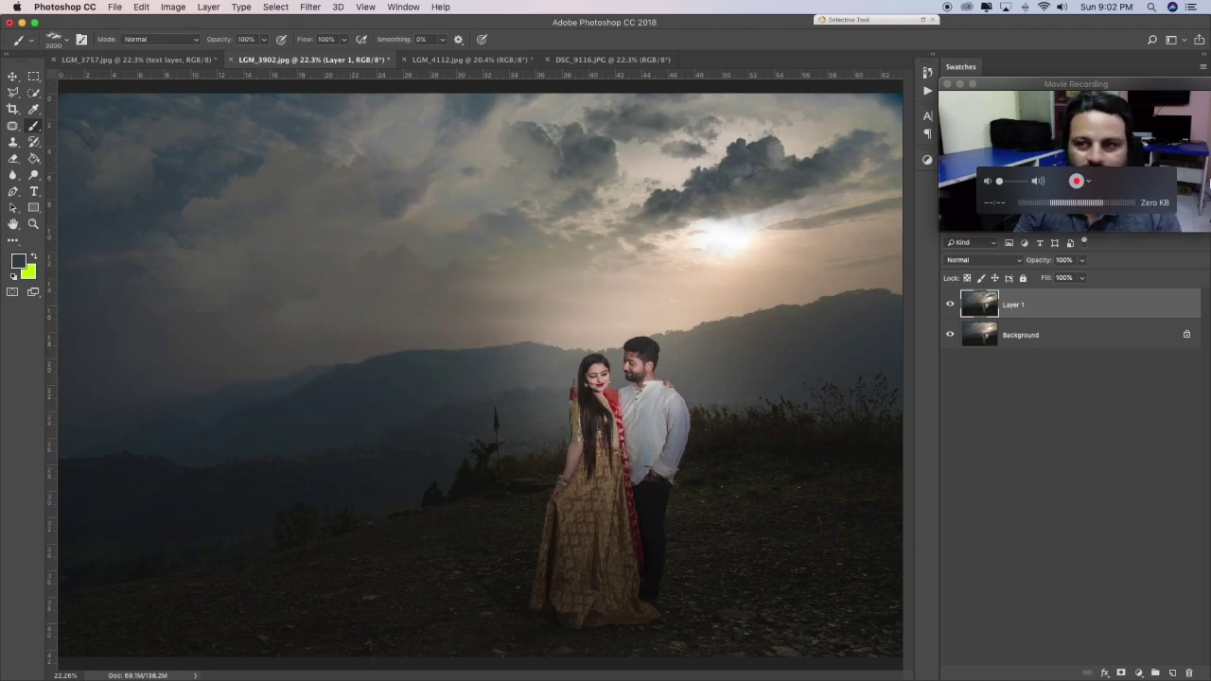
click(1011, 163)
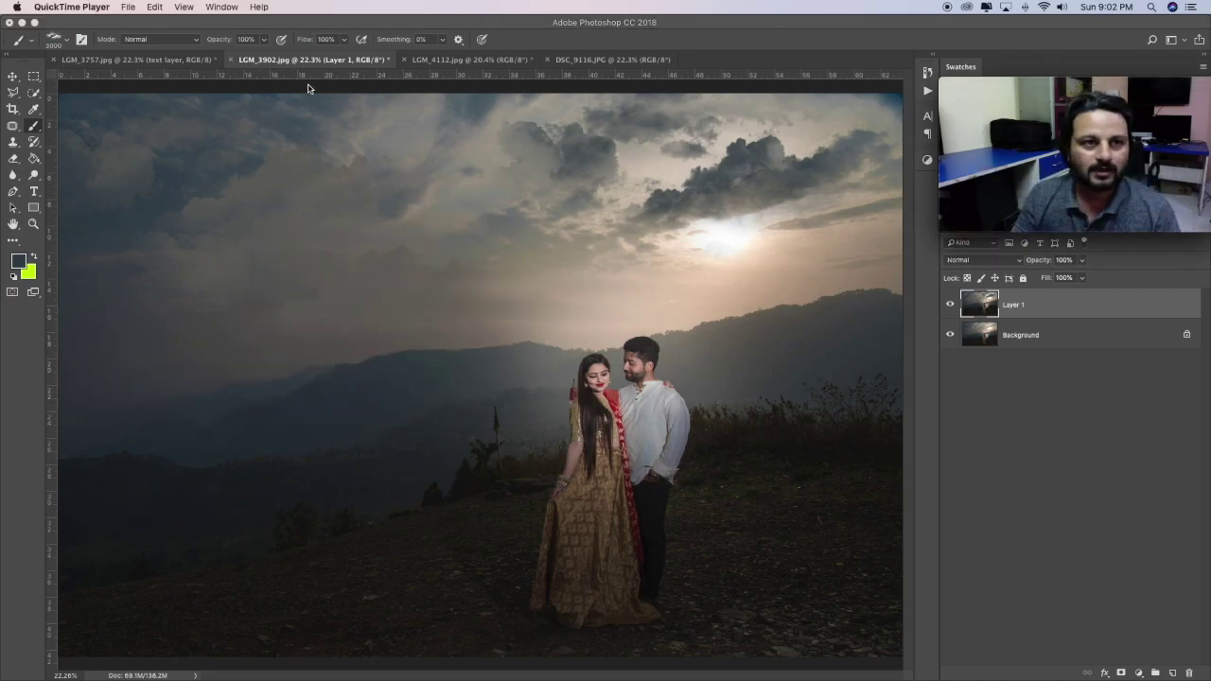
On the teal-sky LGM_3757 photo, set the foreground painting colour to white
click(330, 62)
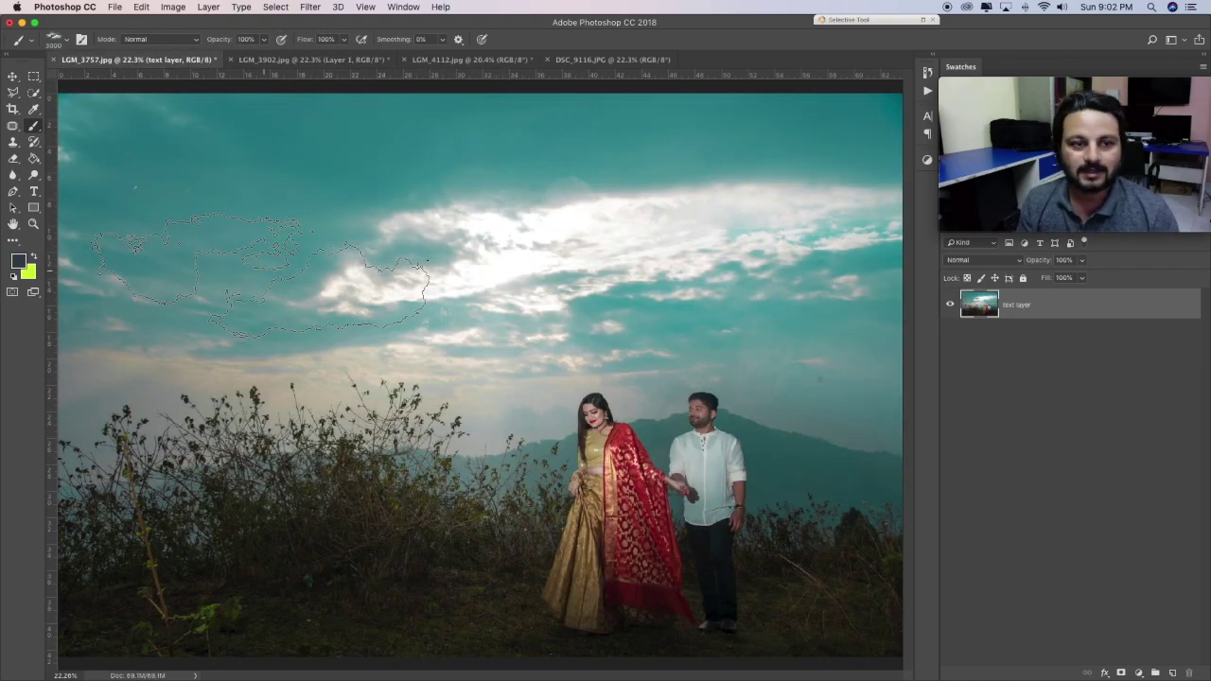
drag(289, 274, 174, 232)
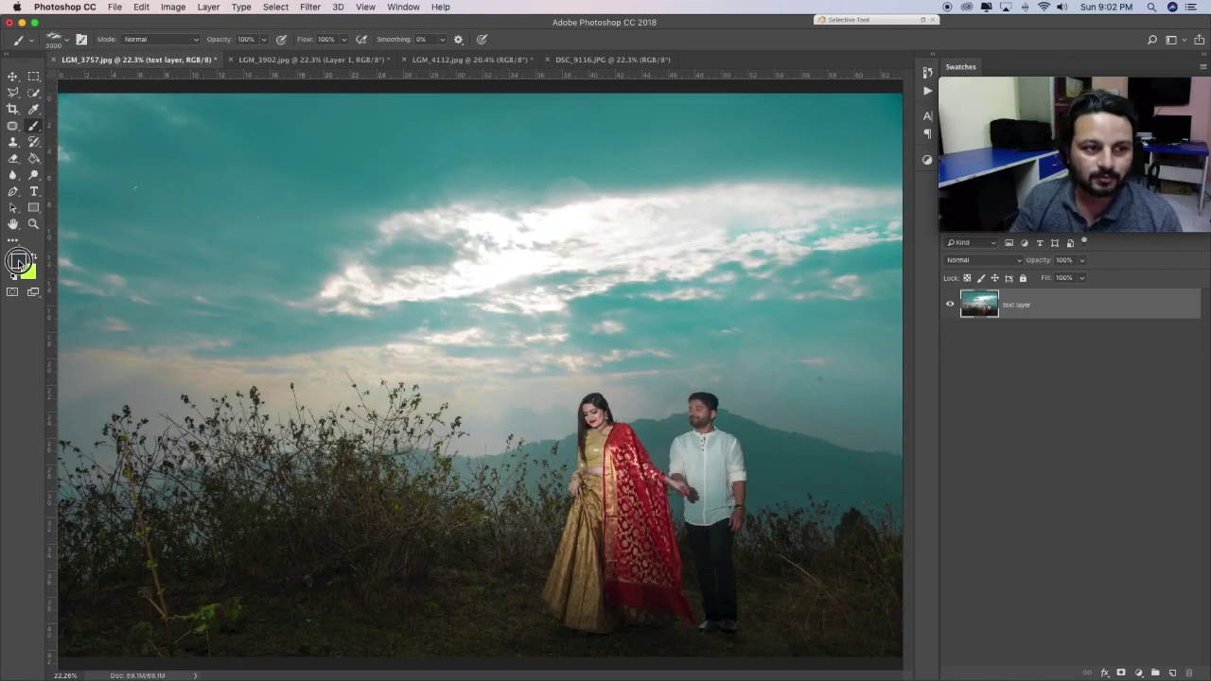
click(19, 261)
drag(168, 226, 102, 180)
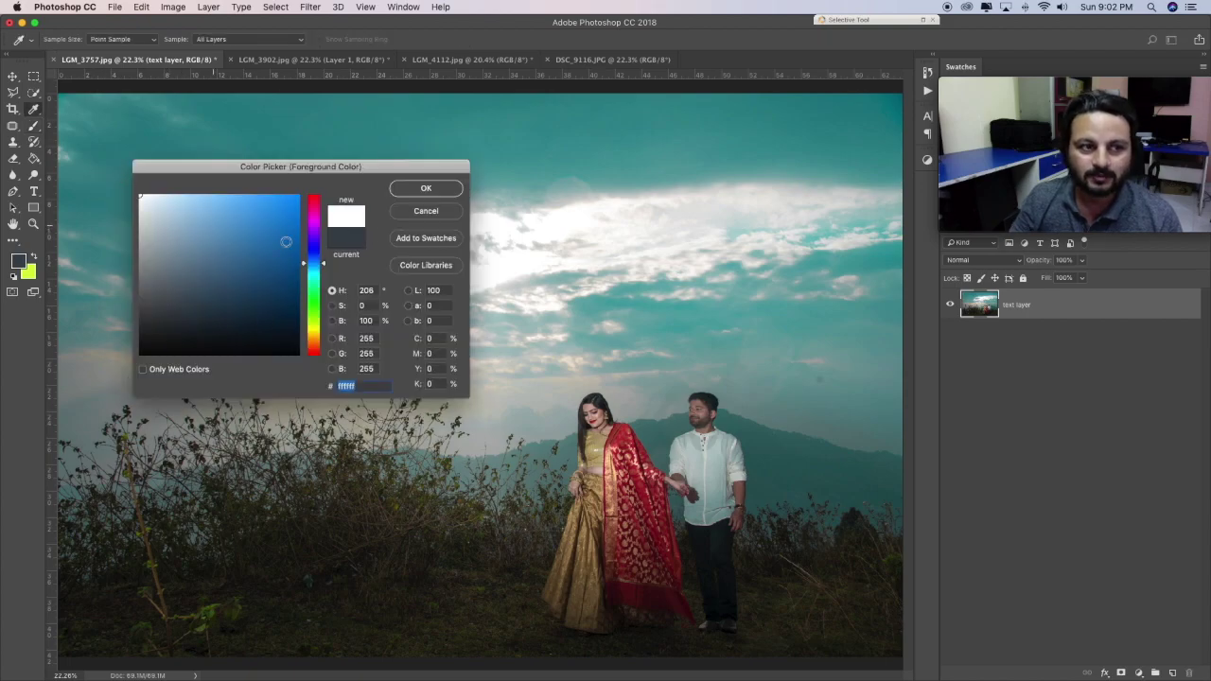
click(426, 188)
key(b)
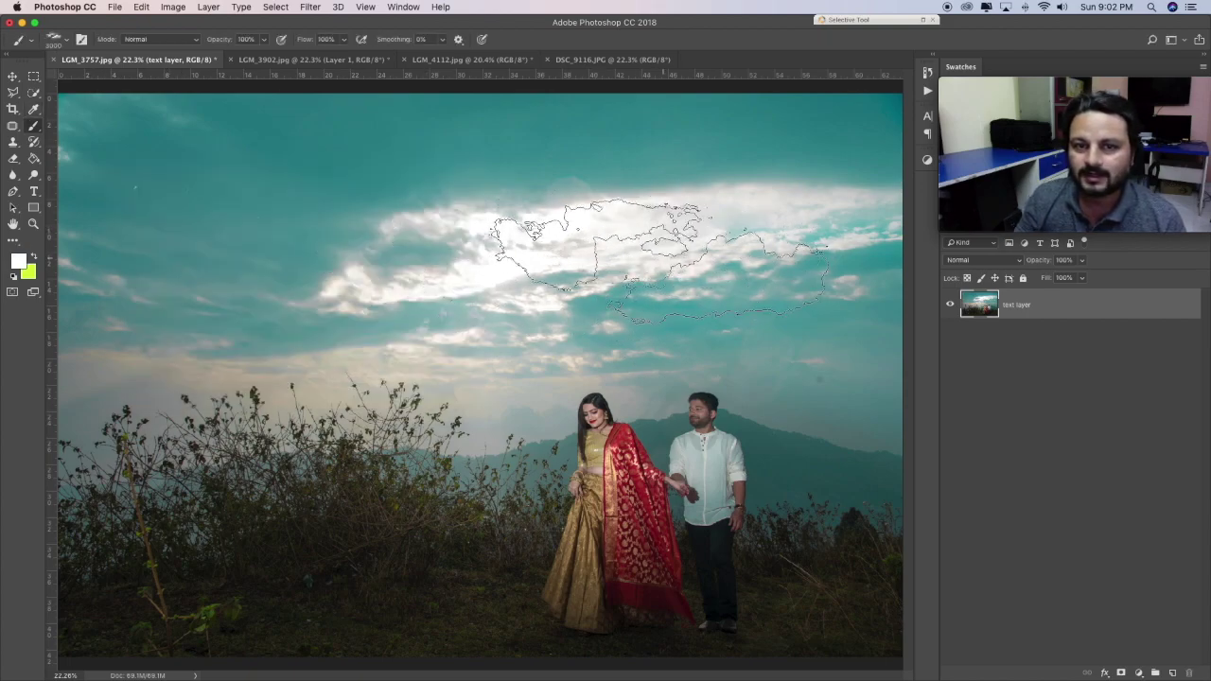
Choose the 854 cloud brush from the brush presets
key(ctrl+d)
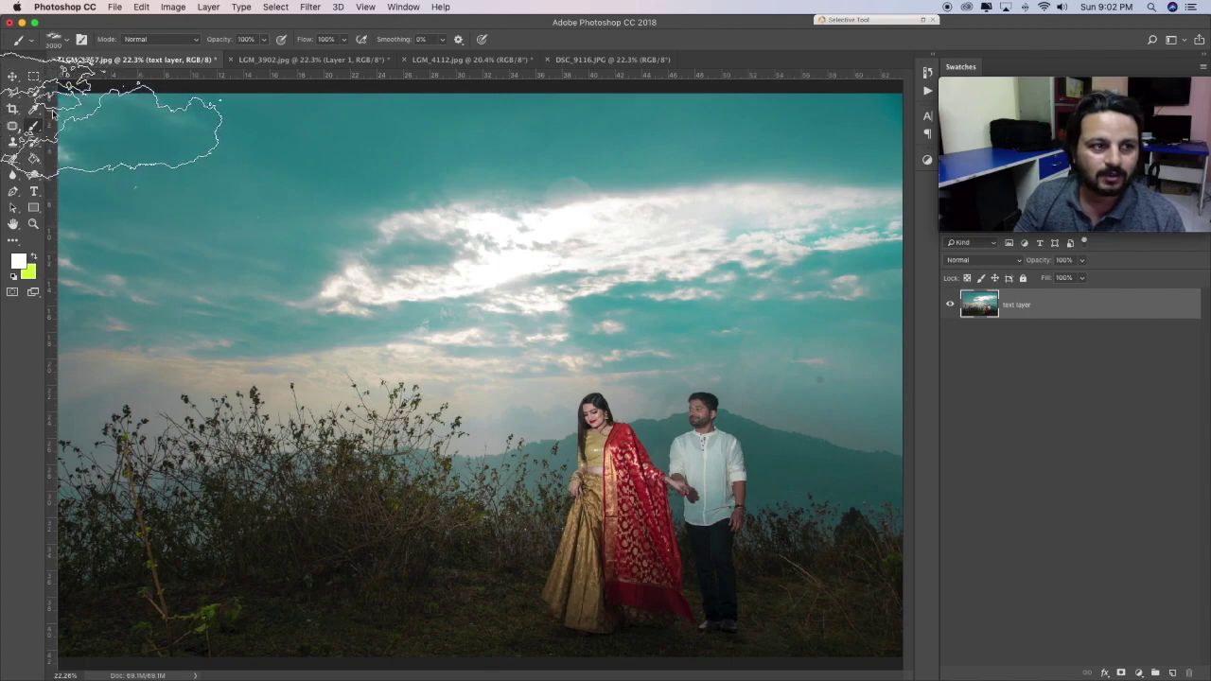
right_click(35, 130)
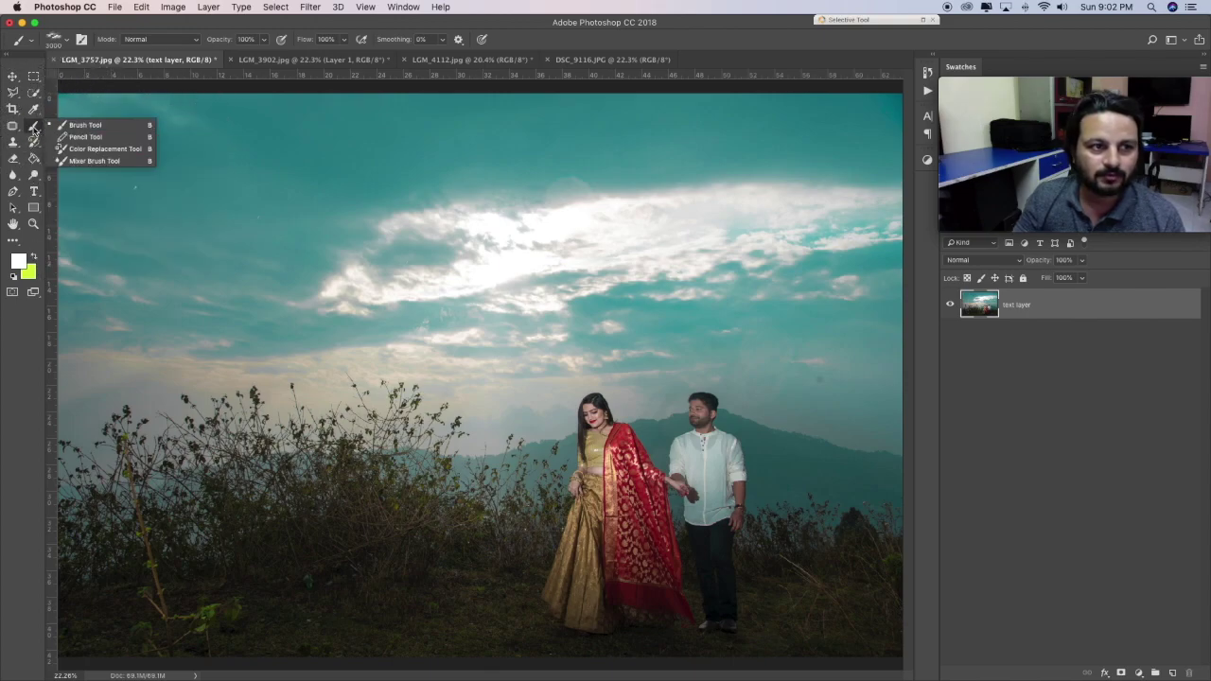
click(66, 41)
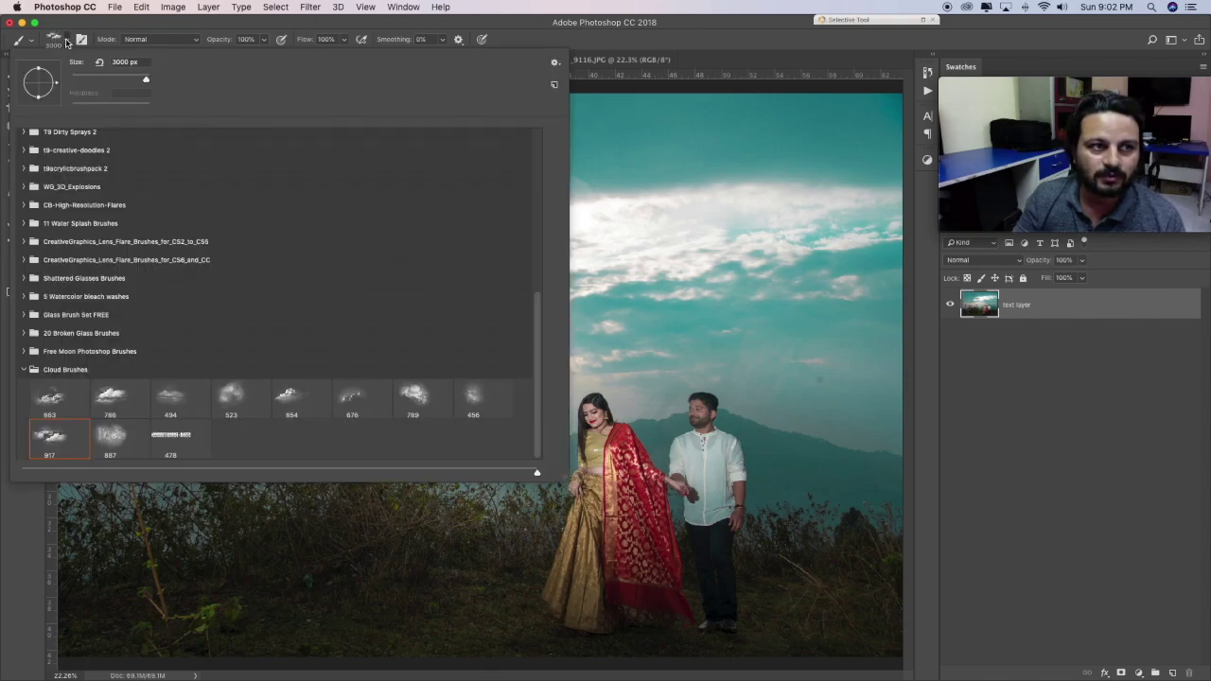
click(293, 399)
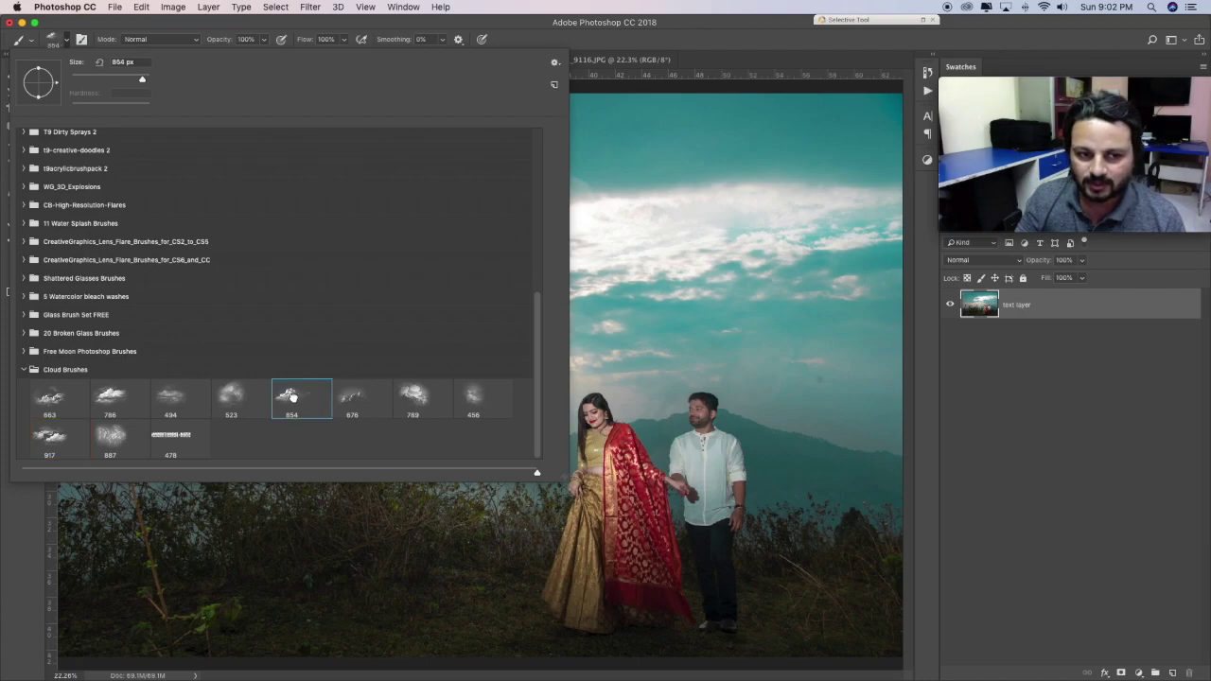
click(810, 60)
Enlarge the brush and stamp four white clouds into the teal sky before moving to LGM_4112
key(bracketright)
key(bracketright)
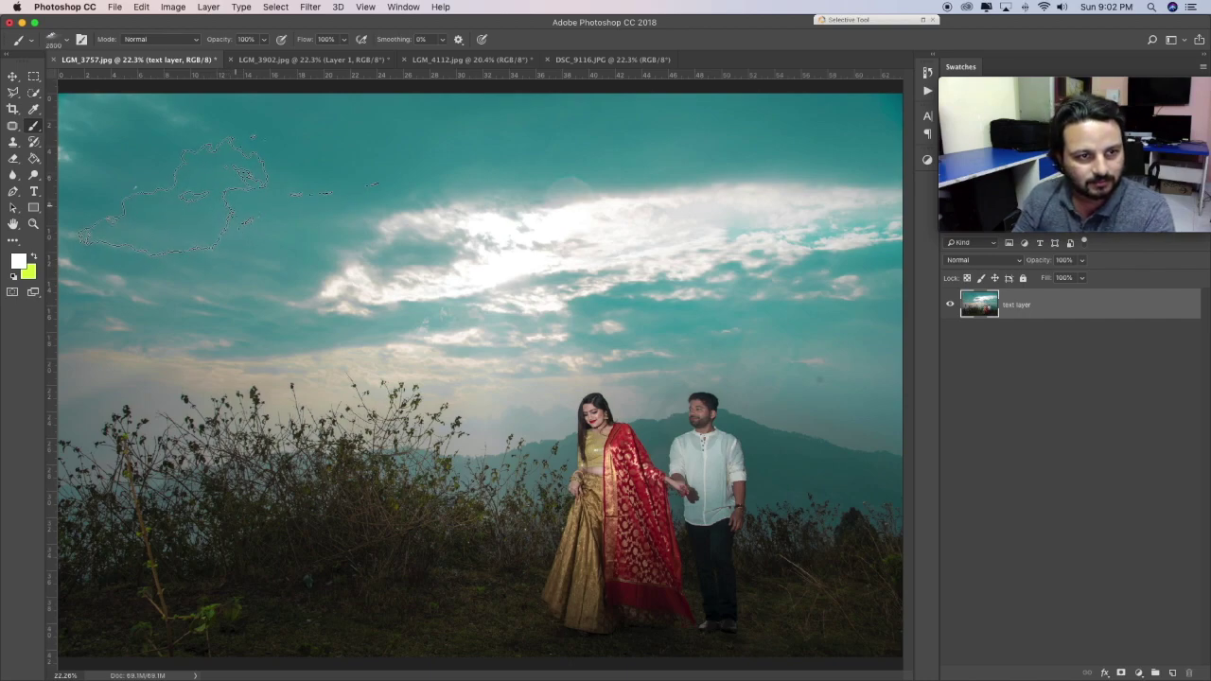
click(172, 194)
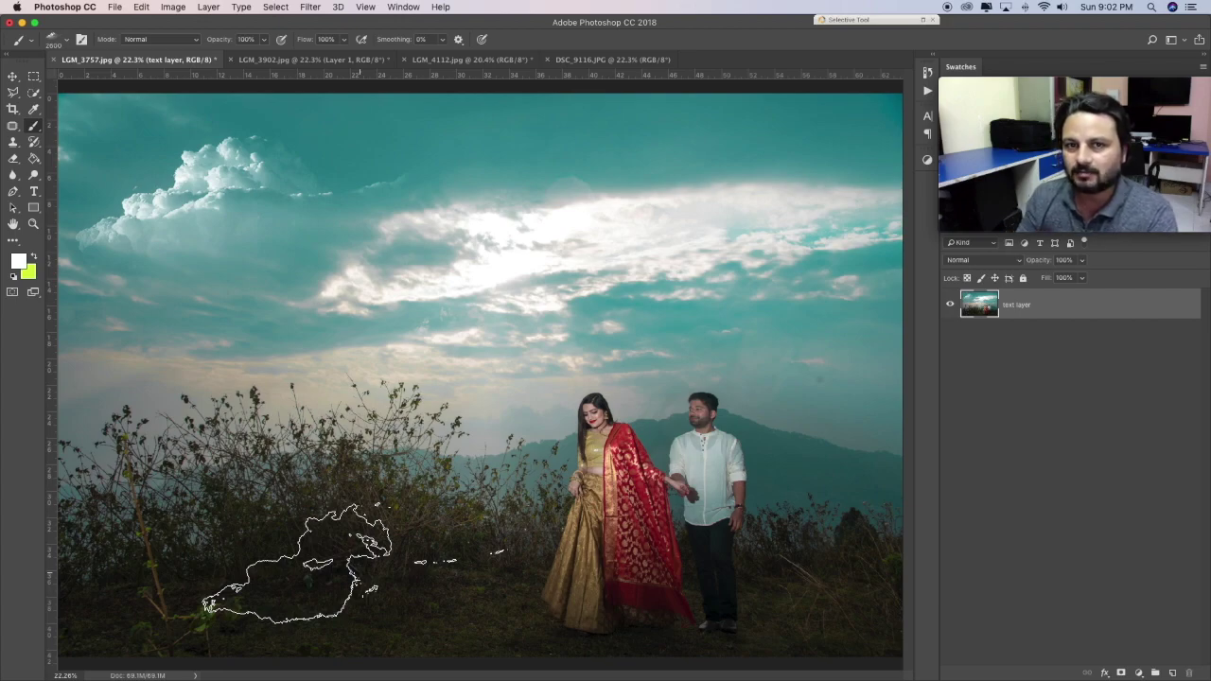
click(582, 156)
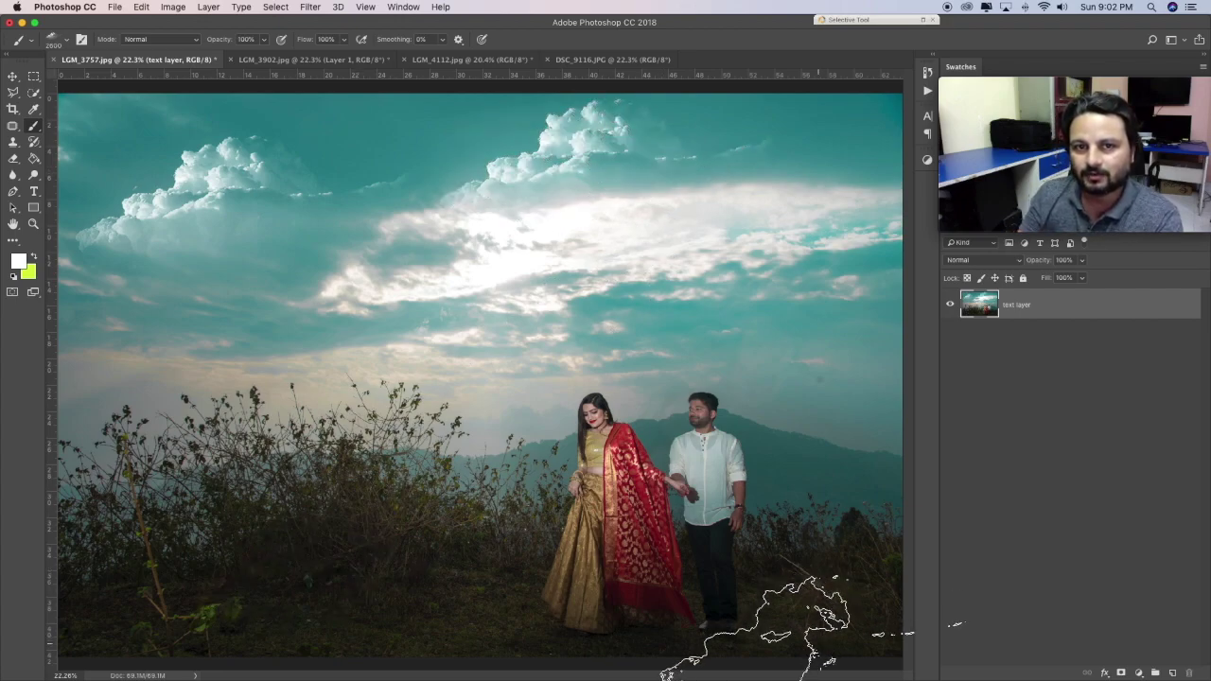
click(753, 284)
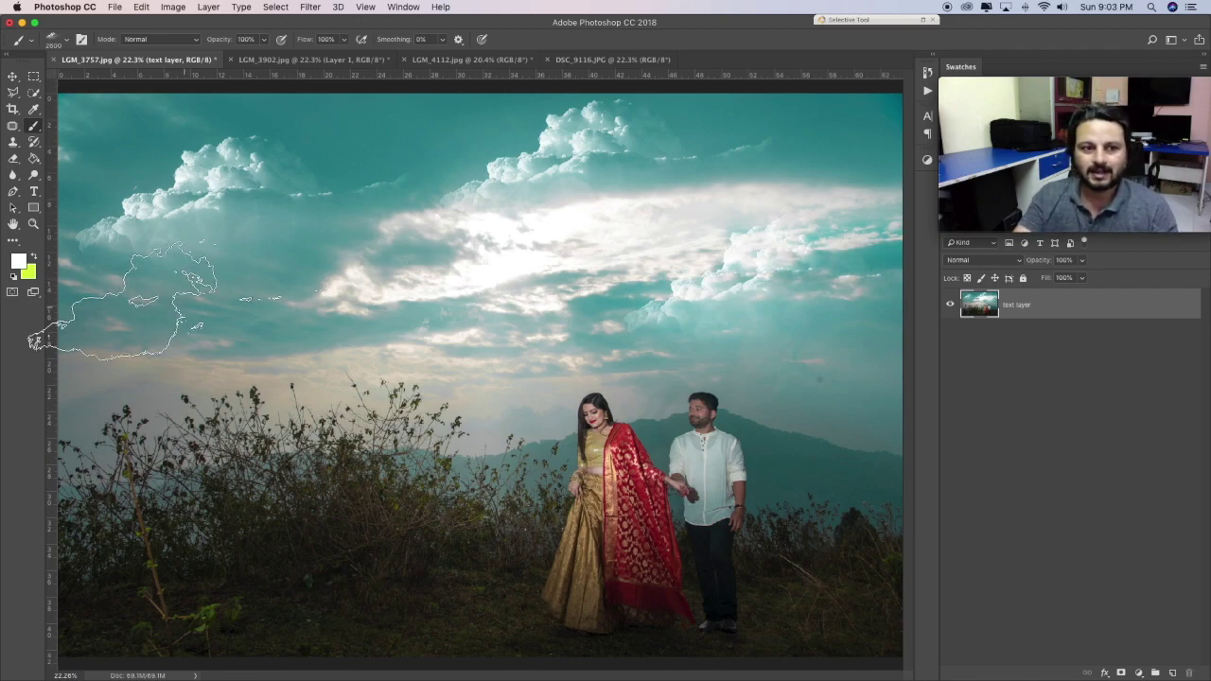
click(217, 337)
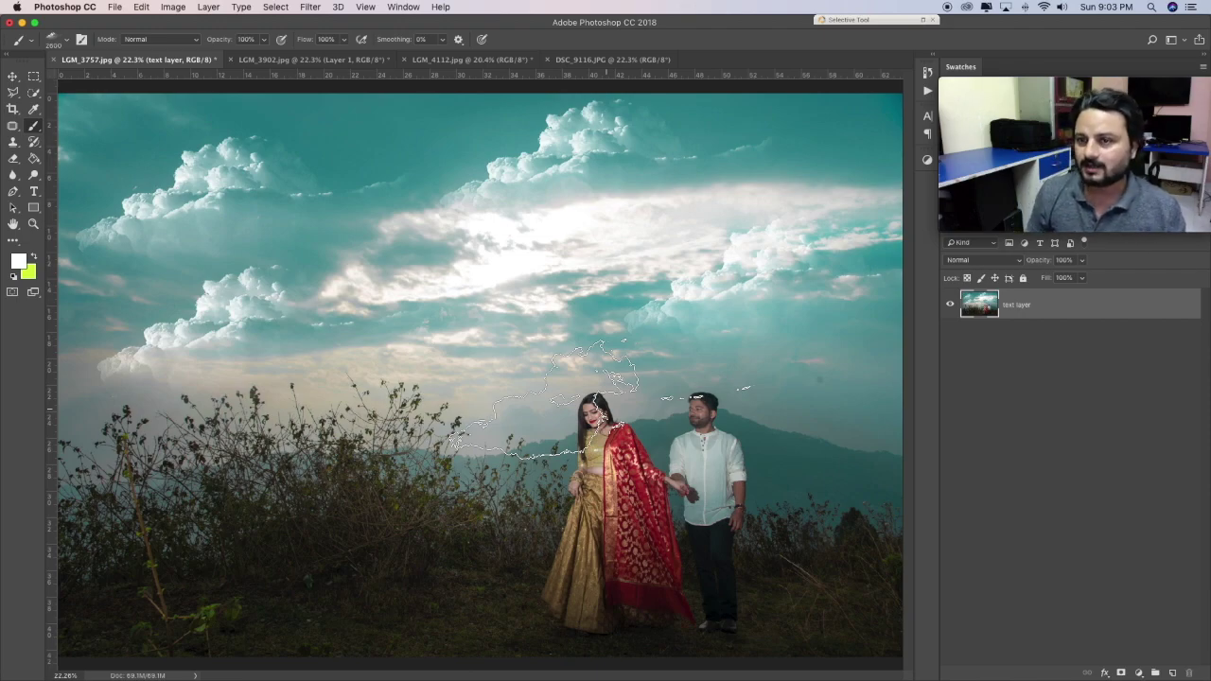
click(501, 60)
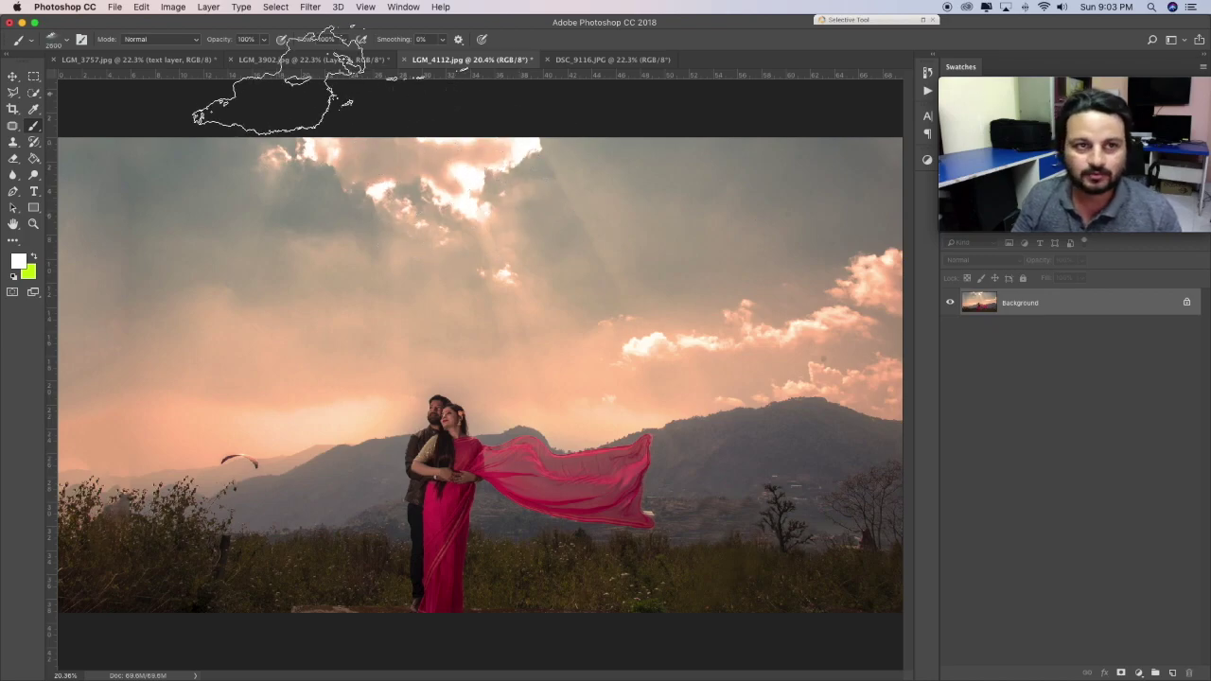
Review the other two photos, then on LGM_4112 select the 789 cloud brush at 2200 px
click(321, 61)
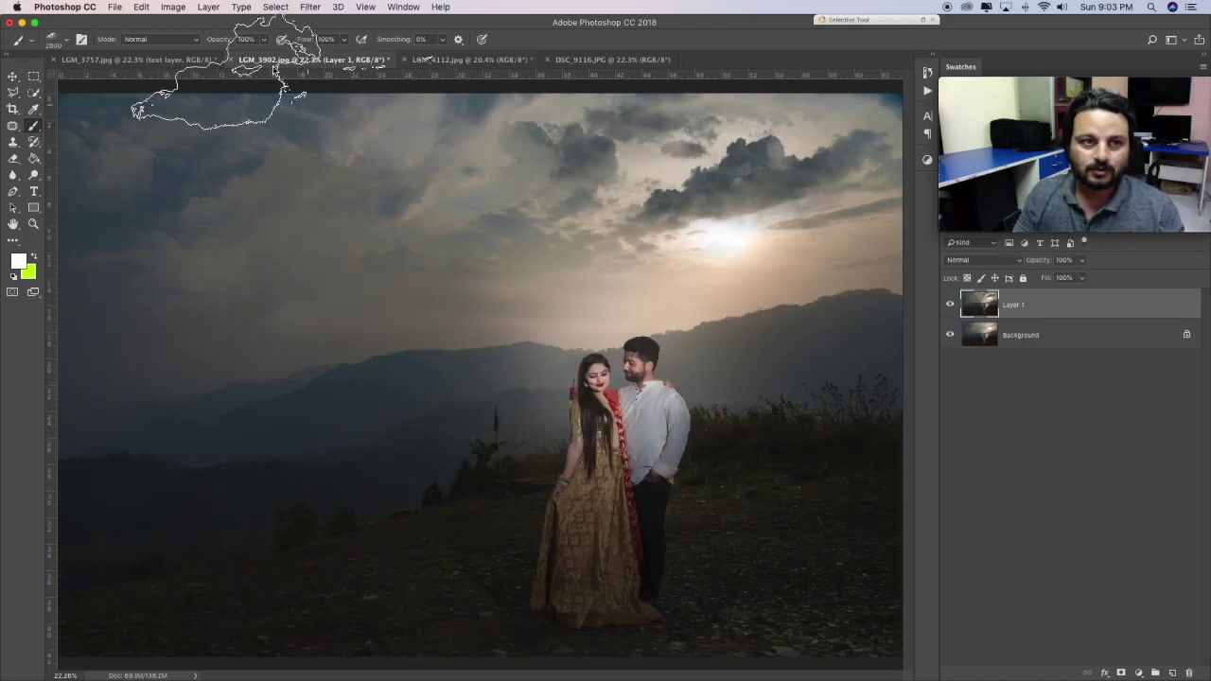
click(123, 59)
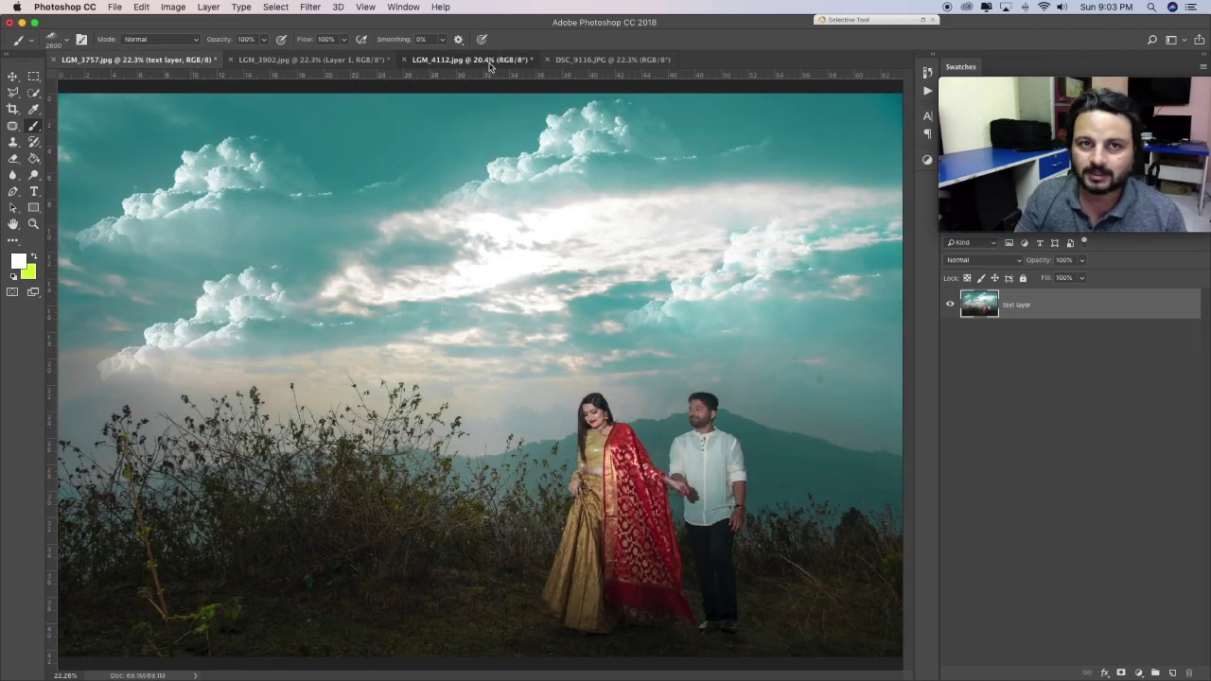
click(469, 60)
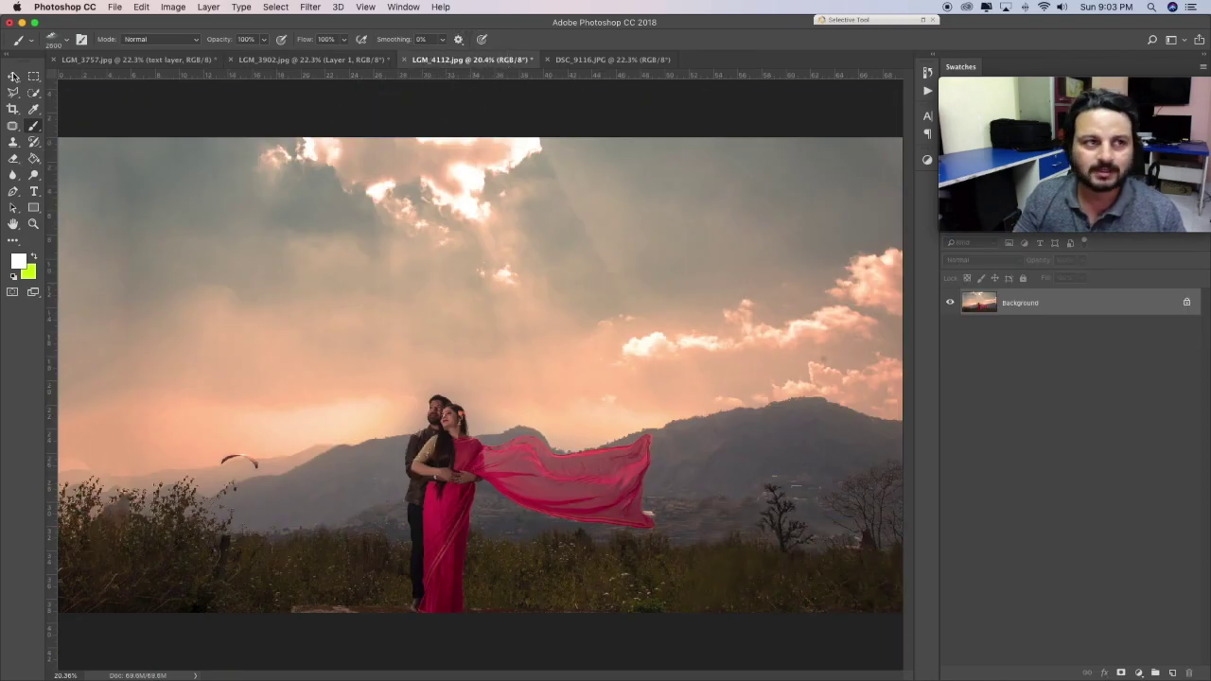
click(68, 42)
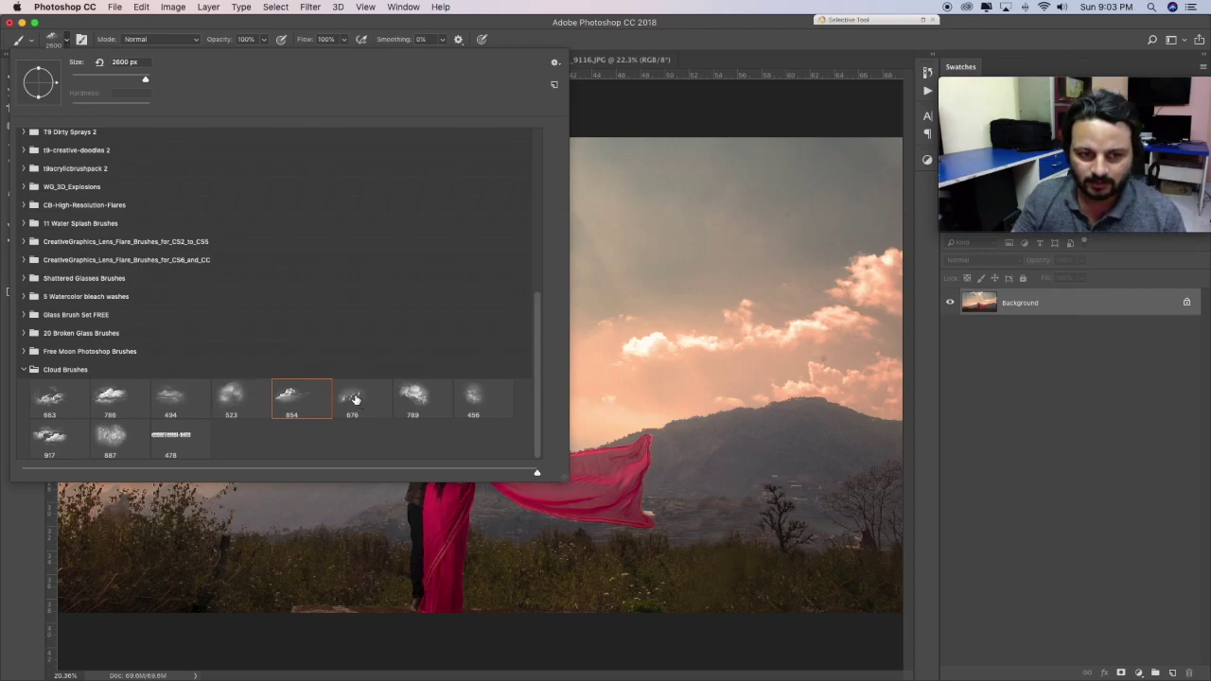
click(416, 396)
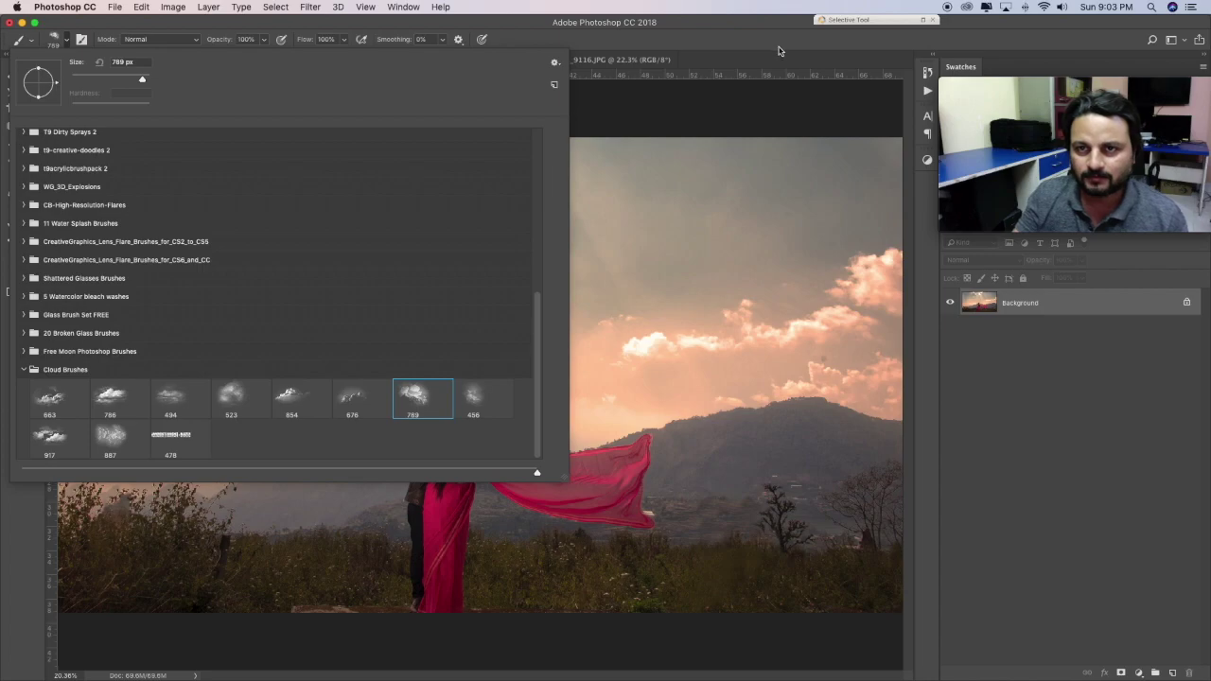
key(Return)
key(bracketright)
key(bracketright)
key(bracketright)
key(bracketright)
key(bracketright)
key(bracketright)
key(bracketright)
key(bracketright)
key(bracketright)
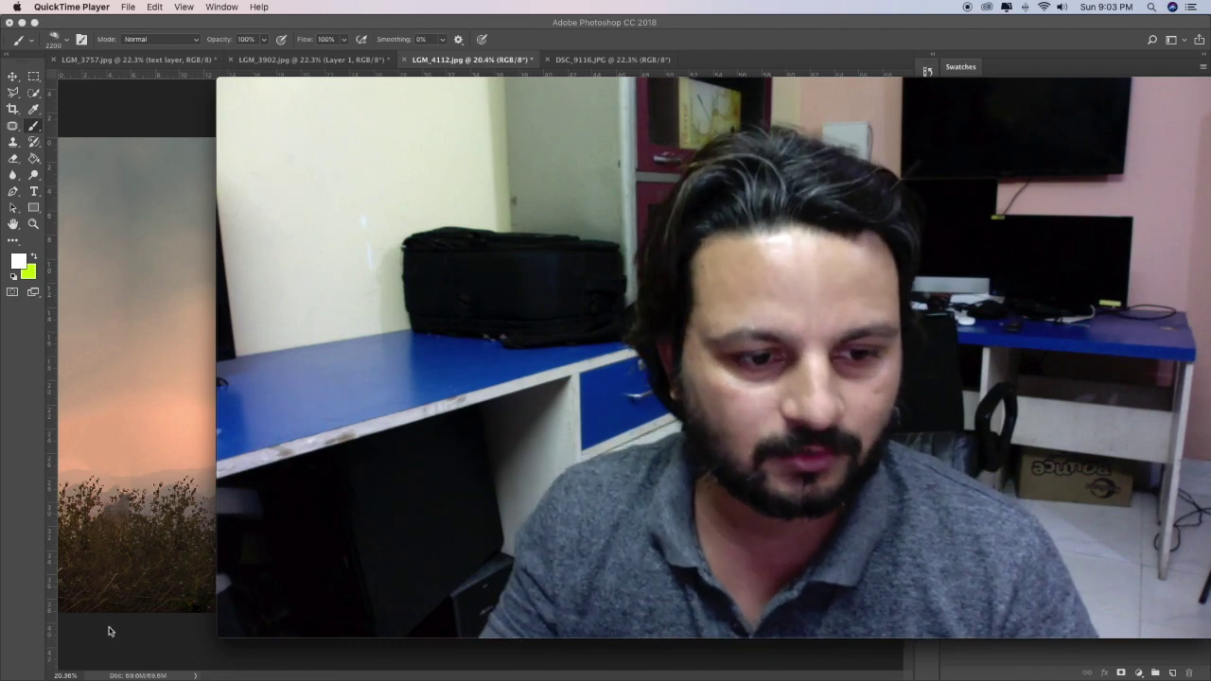
Refocus the sunset photo and sample its peach sky tone as painting colour
drag(218, 636, 1082, 430)
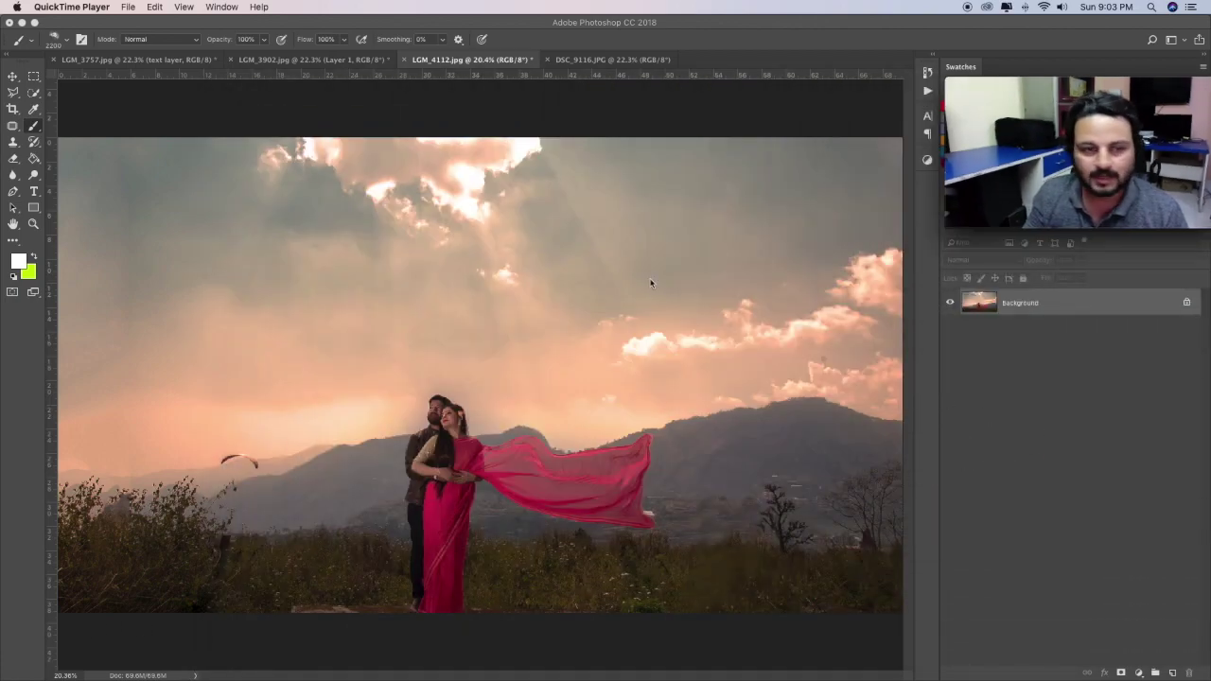
click(477, 300)
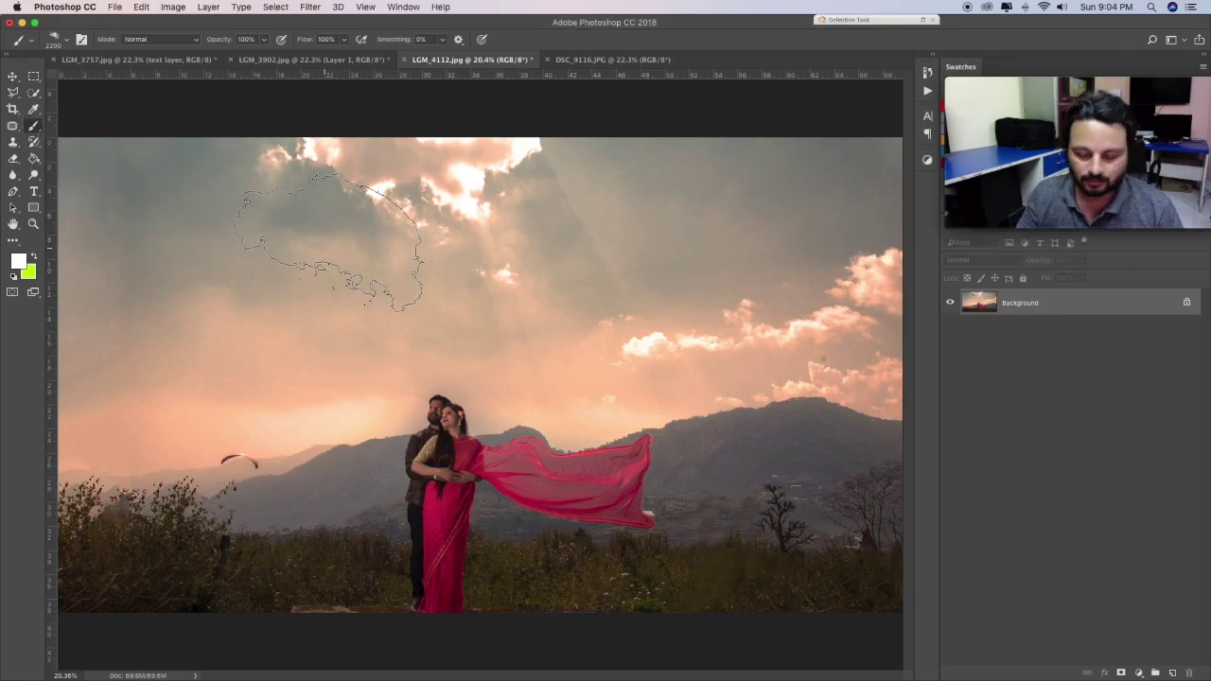
key(ctrl+d)
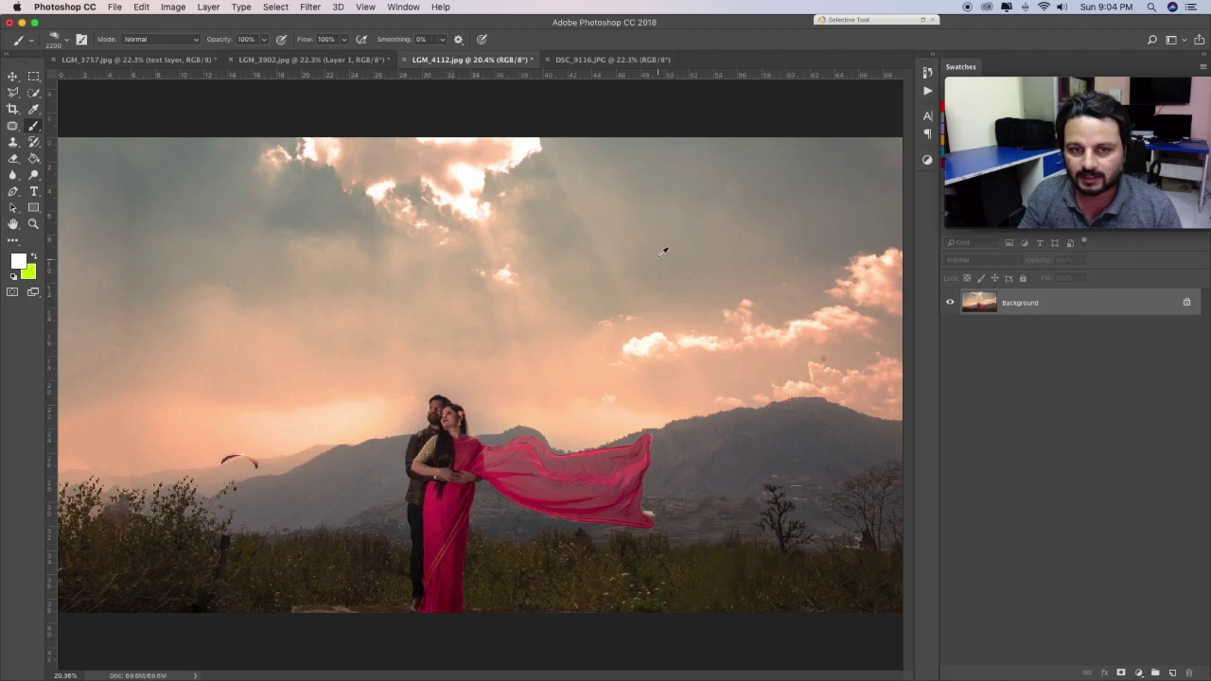
alt+click(422, 321)
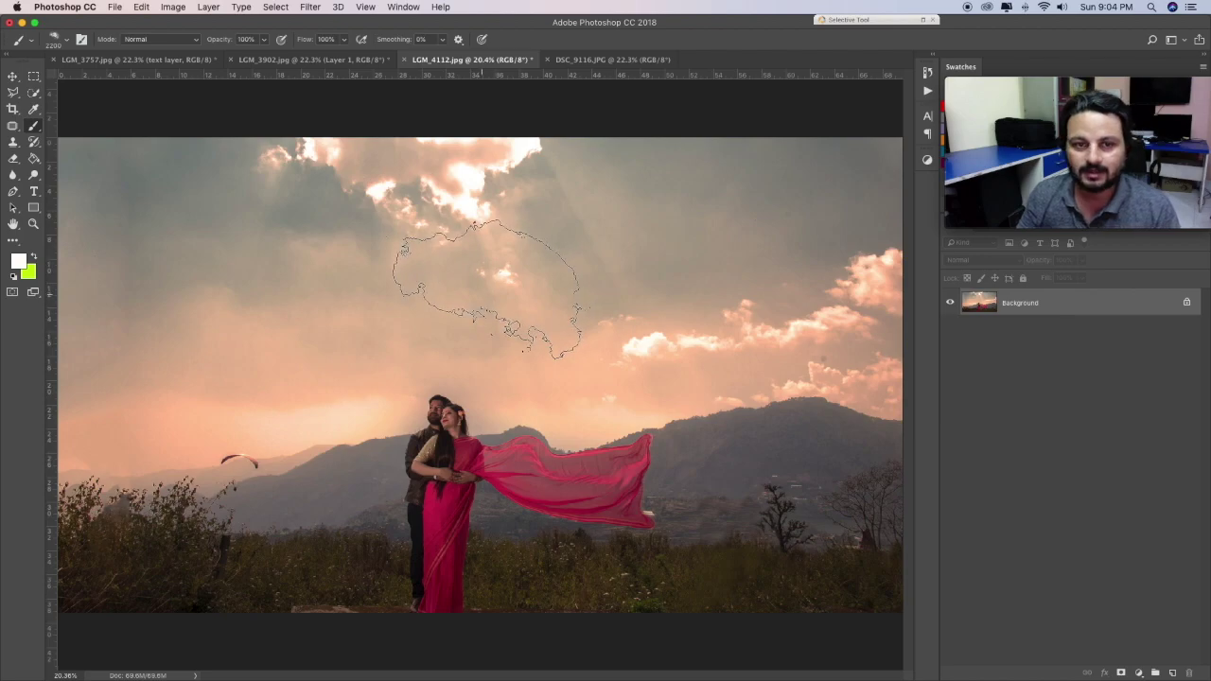
Stamp white clouds into the left sky, undo right-sky strokes, and add larger left clouds
click(486, 290)
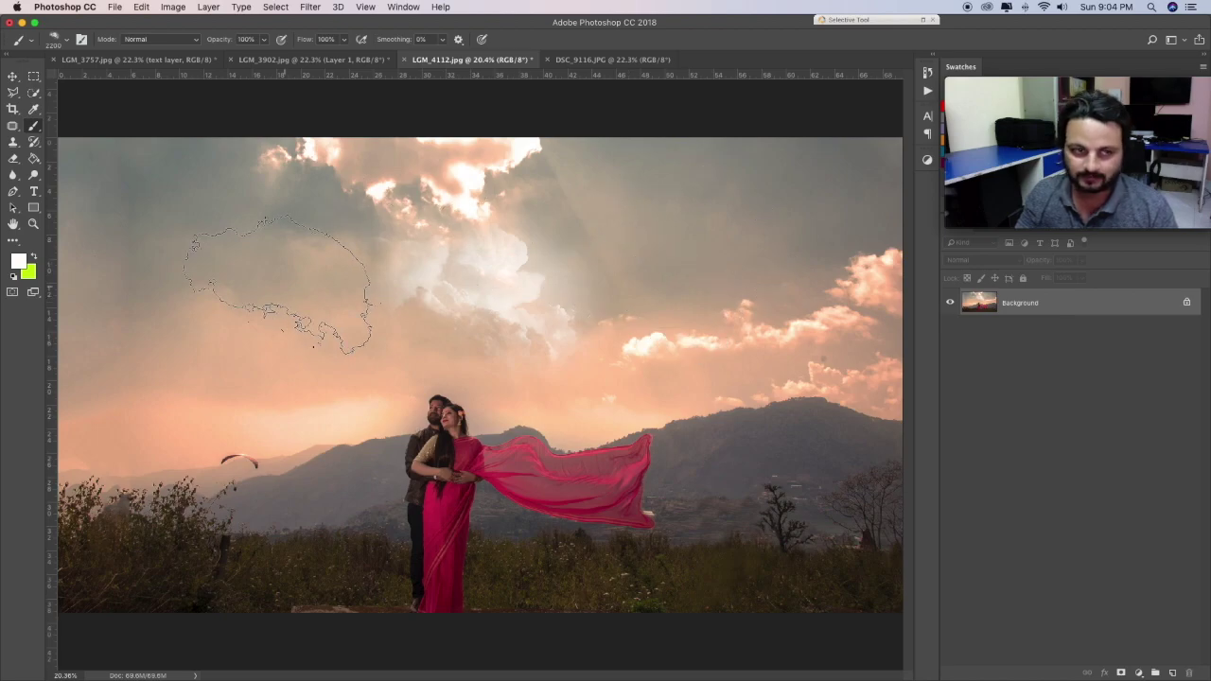
click(155, 269)
click(140, 291)
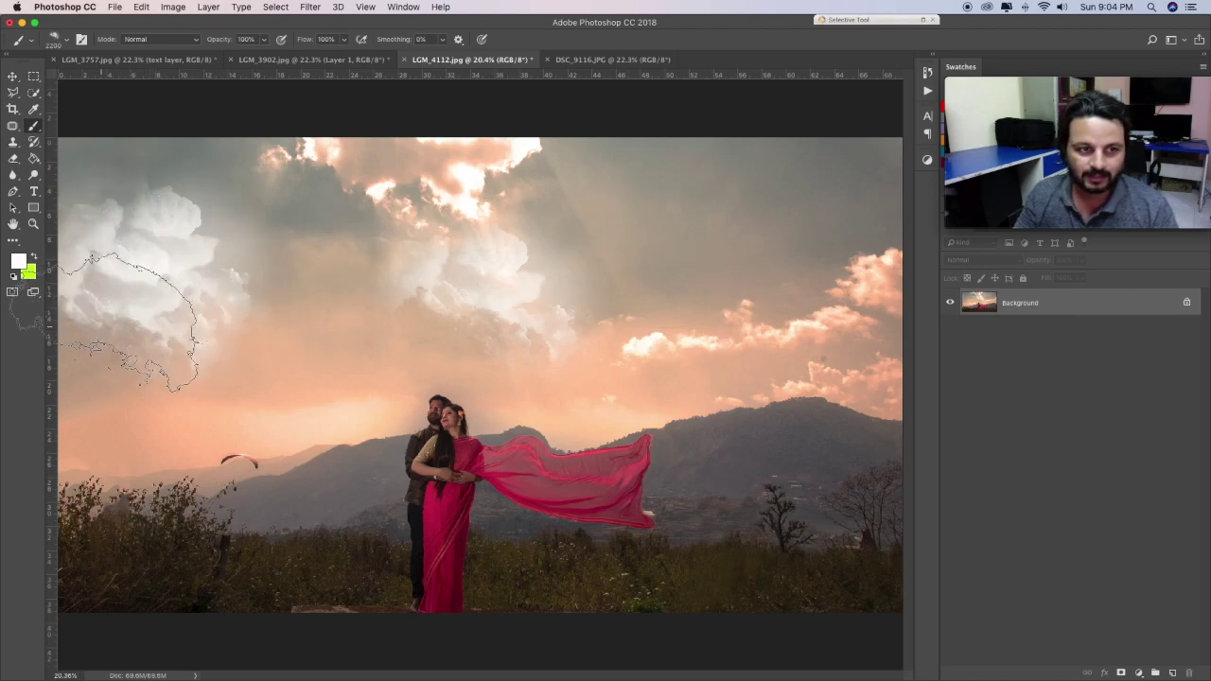
drag(738, 182, 587, 329)
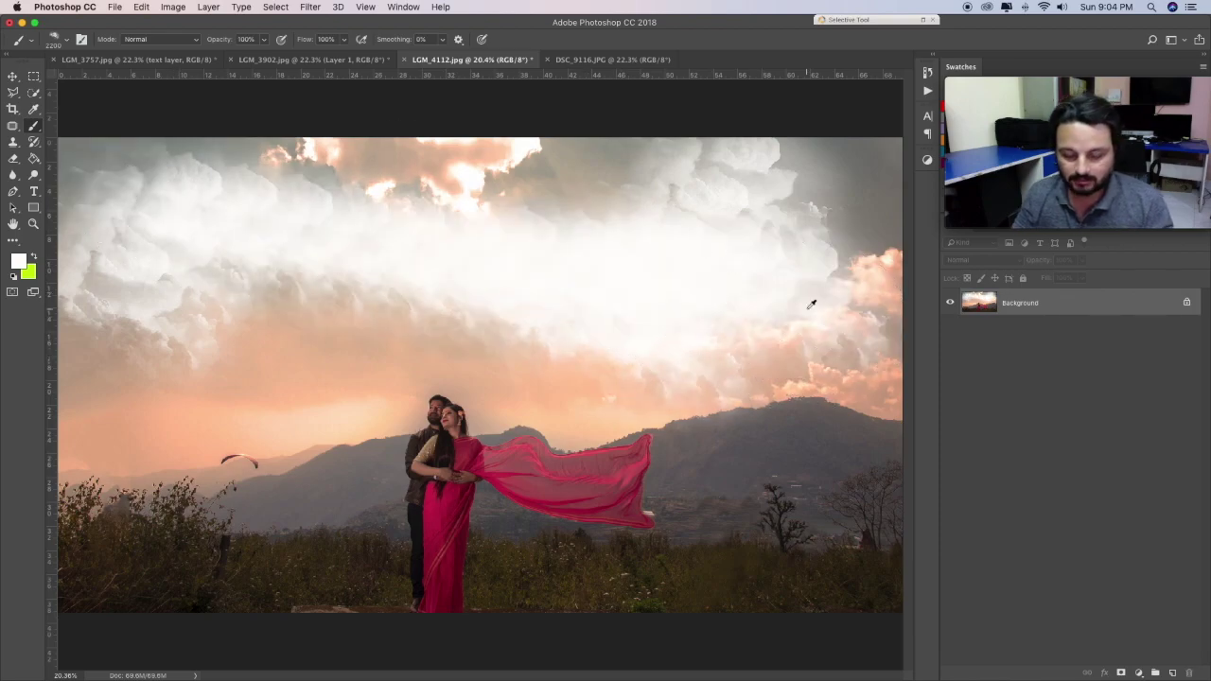
key(super+alt+z)
key(super+alt+z)
key(super+alt+z)
key(super+alt+z)
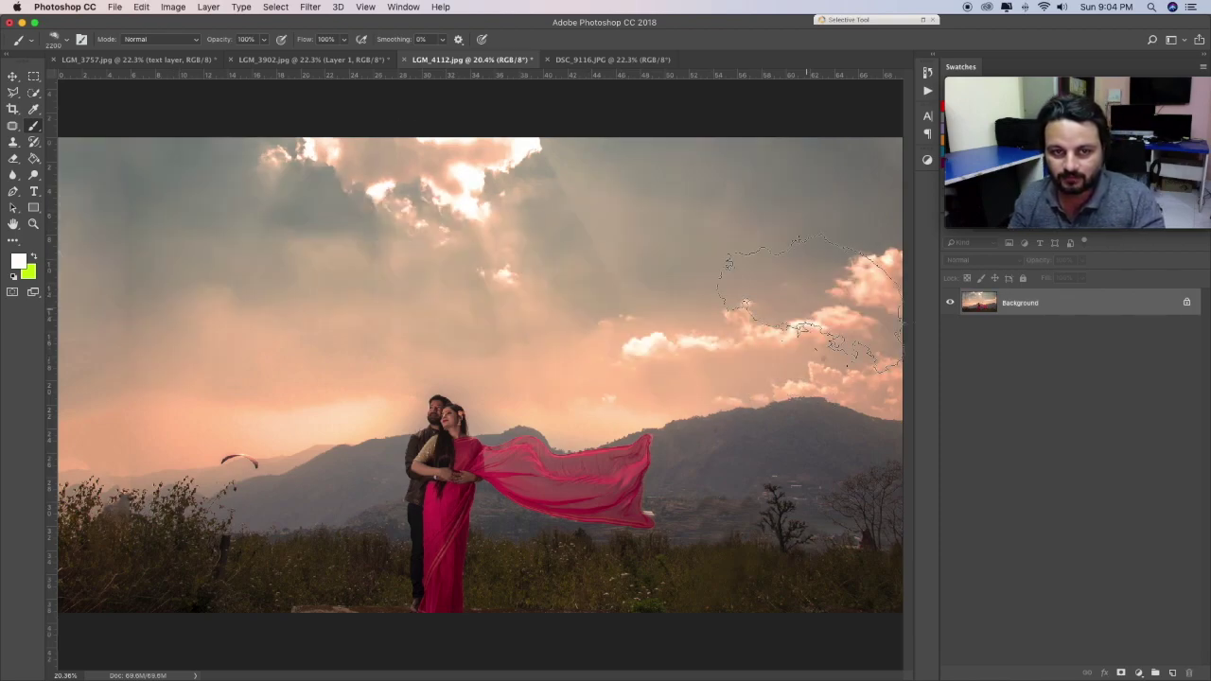
key(bracketright)
key(bracketright)
key(bracketright)
key(bracketright)
key(bracketright)
key(bracketright)
key(bracketright)
key(bracketright)
key(bracketright)
key(bracketright)
key(bracketright)
key(bracketright)
key(bracketright)
key(bracketright)
key(bracketright)
key(bracketright)
key(bracketright)
key(bracketright)
click(237, 274)
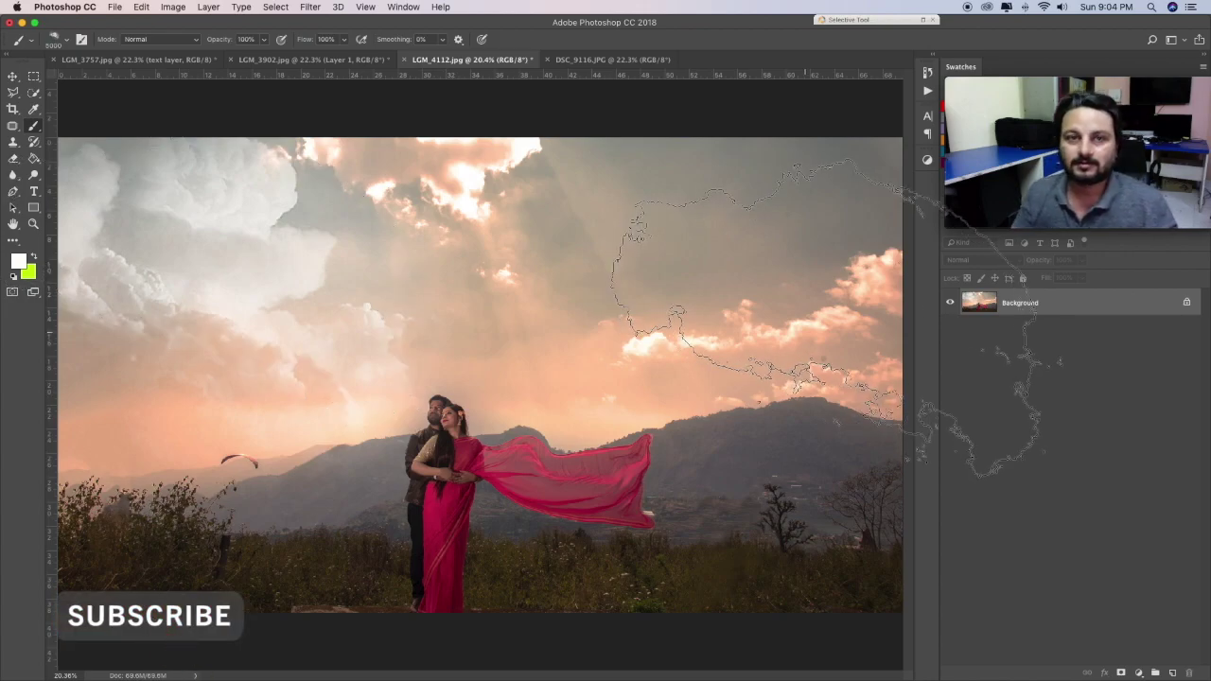
click(593, 60)
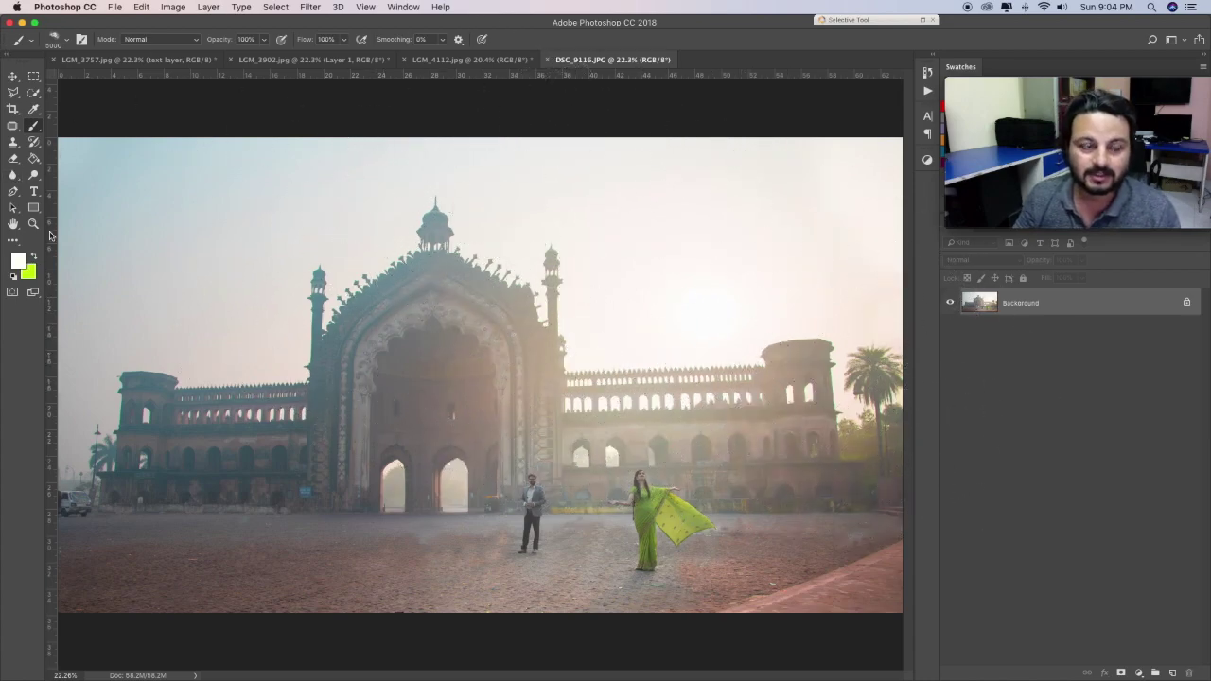
Shrink the cloud brush and choose an orange foreground colour in the Color Picker
key(bracketleft)
key(bracketleft)
key(bracketleft)
key(bracketleft)
key(bracketleft)
key(bracketleft)
key(bracketleft)
key(bracketleft)
key(bracketleft)
key(bracketleft)
key(bracketleft)
key(bracketleft)
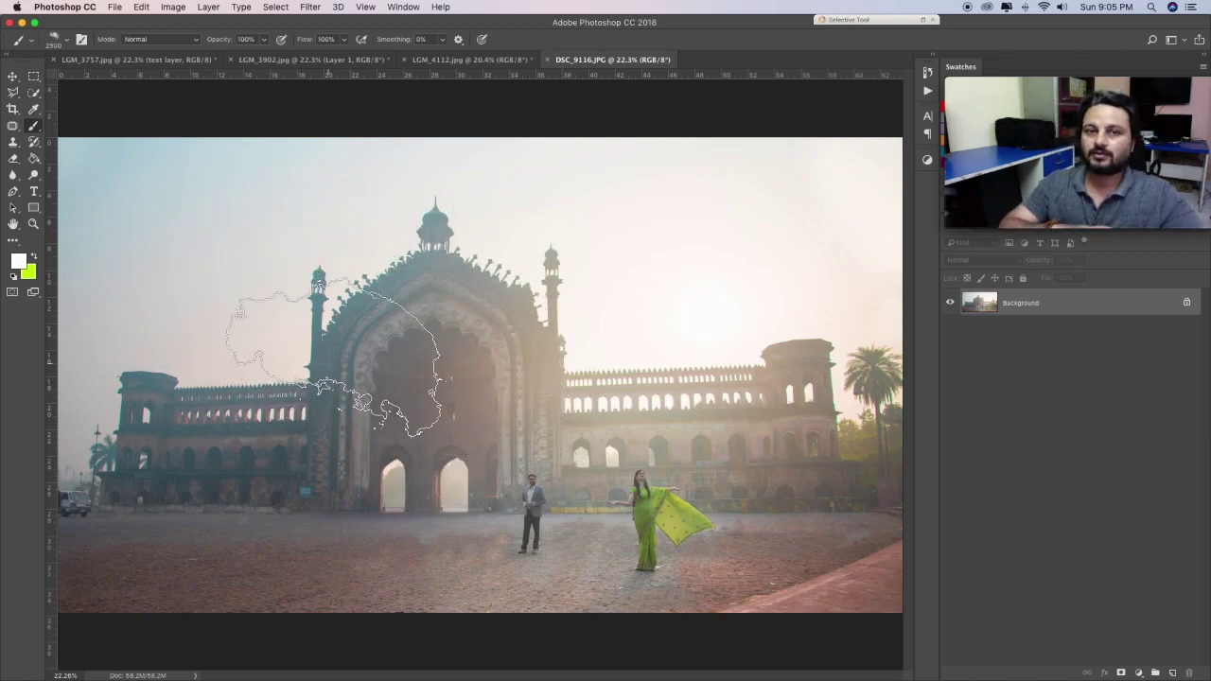
drag(318, 283, 305, 255)
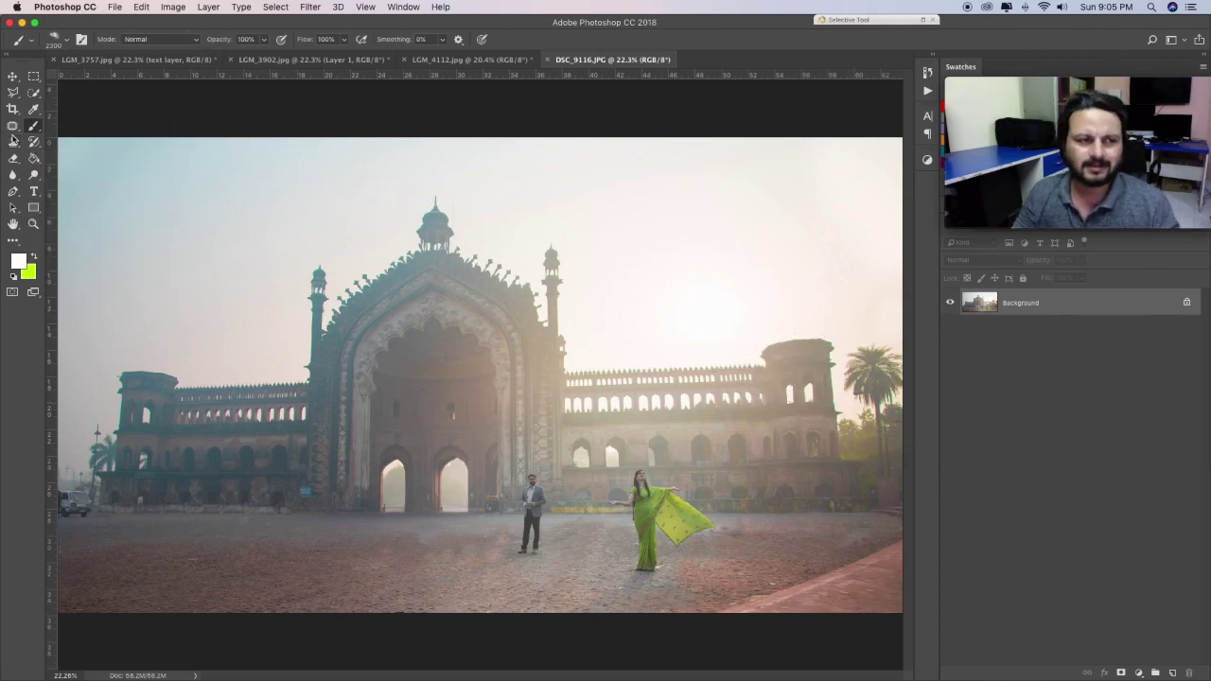
click(17, 261)
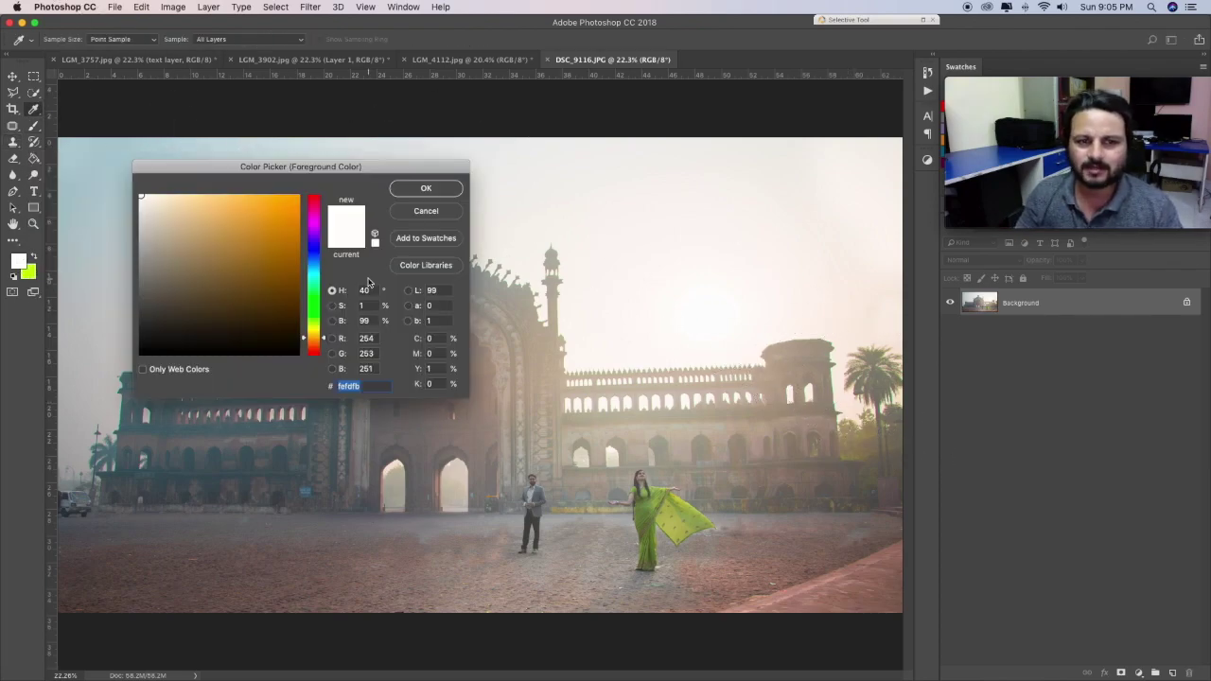
drag(303, 340, 301, 350)
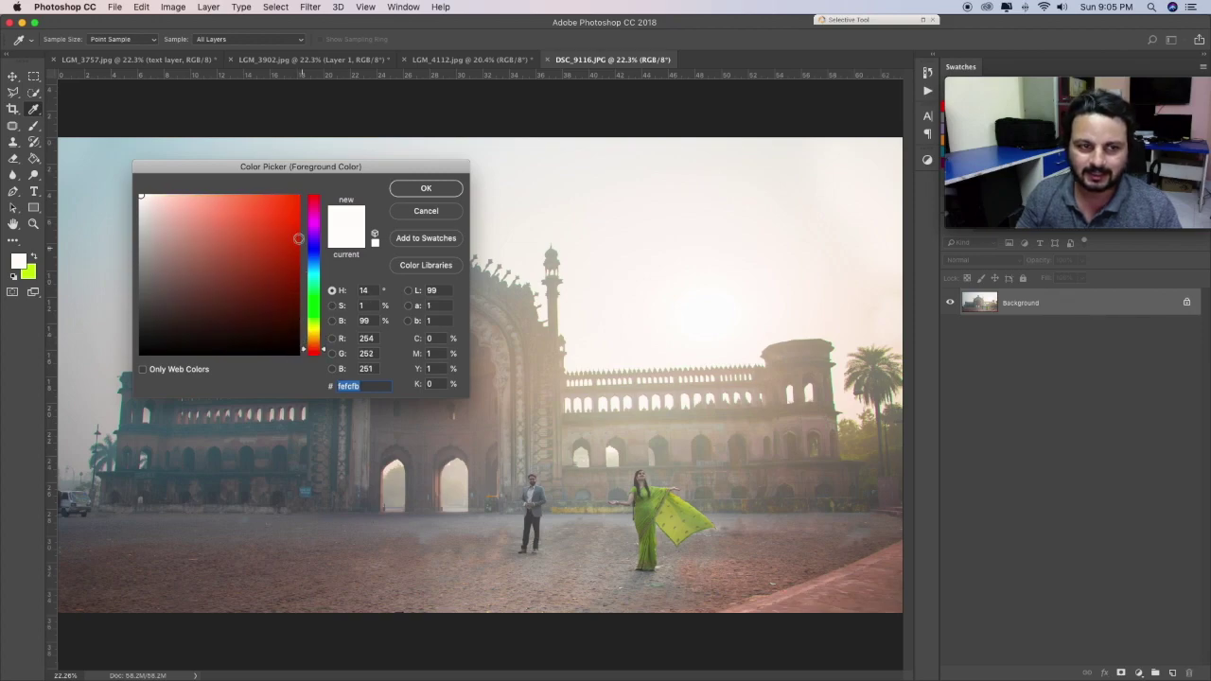
drag(237, 201, 285, 245)
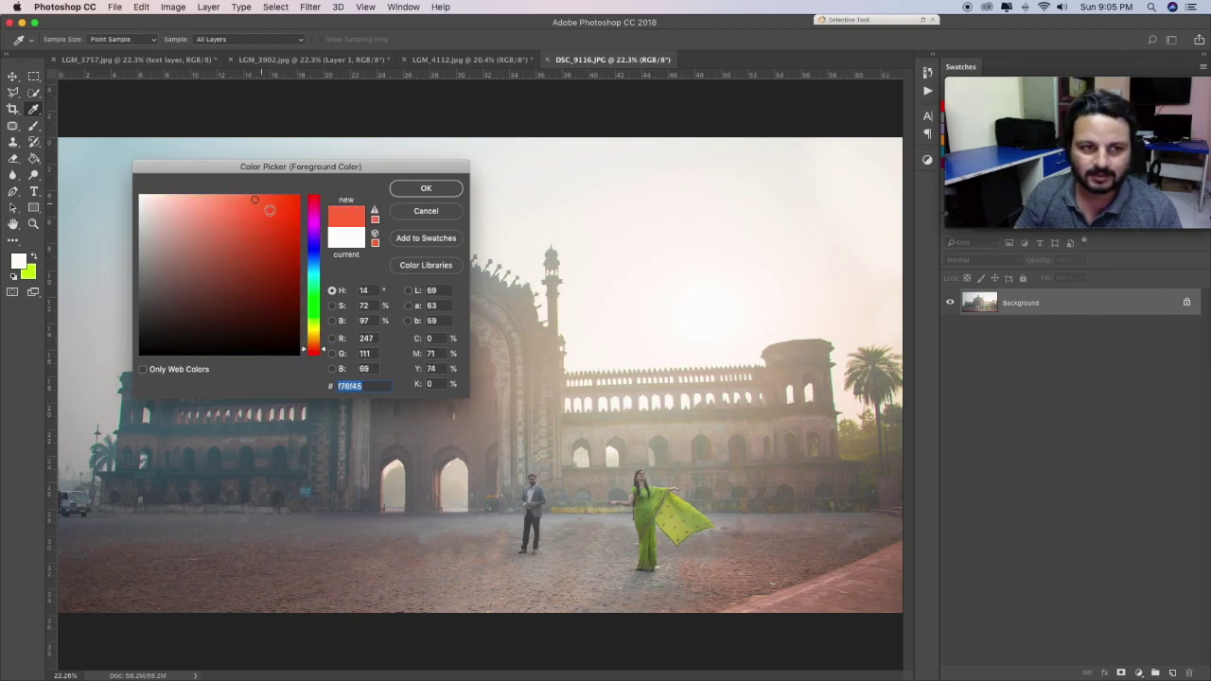
click(288, 205)
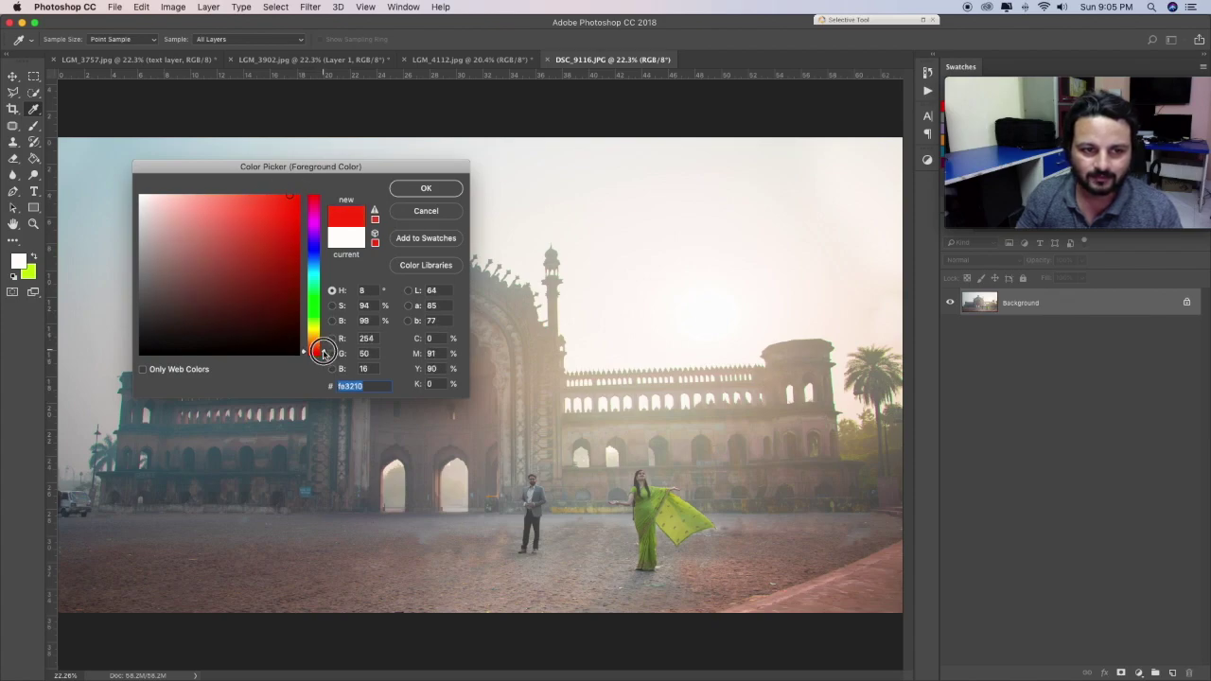
click(277, 196)
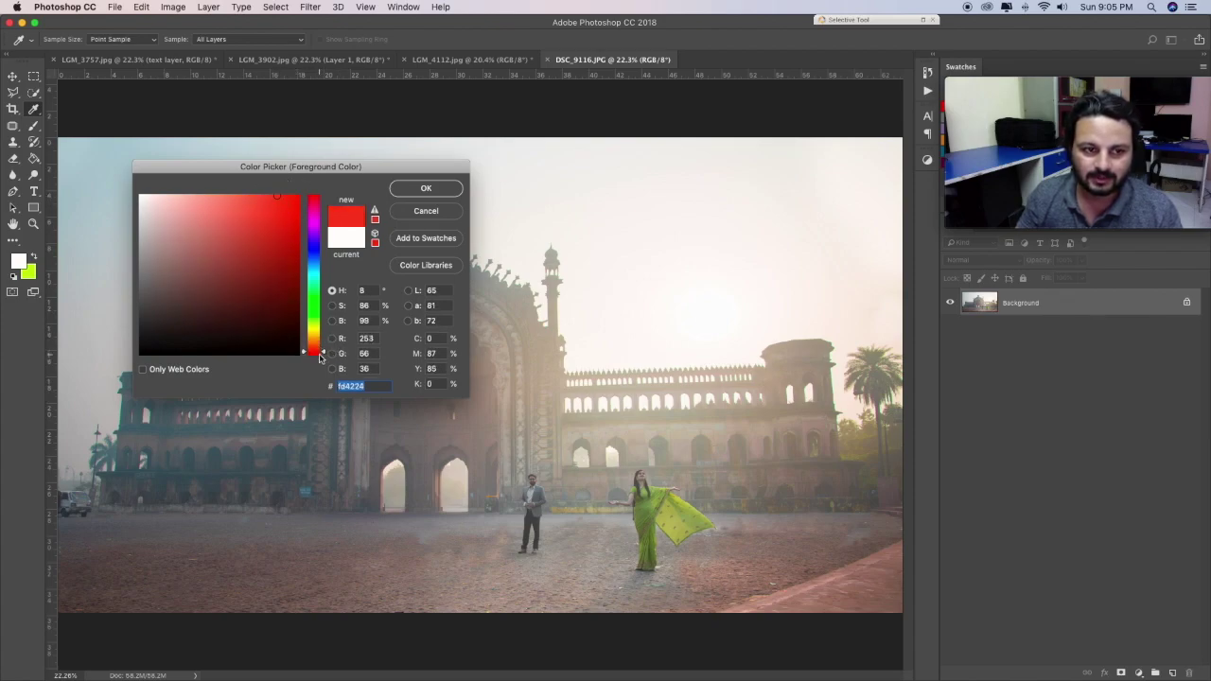
drag(322, 350, 322, 344)
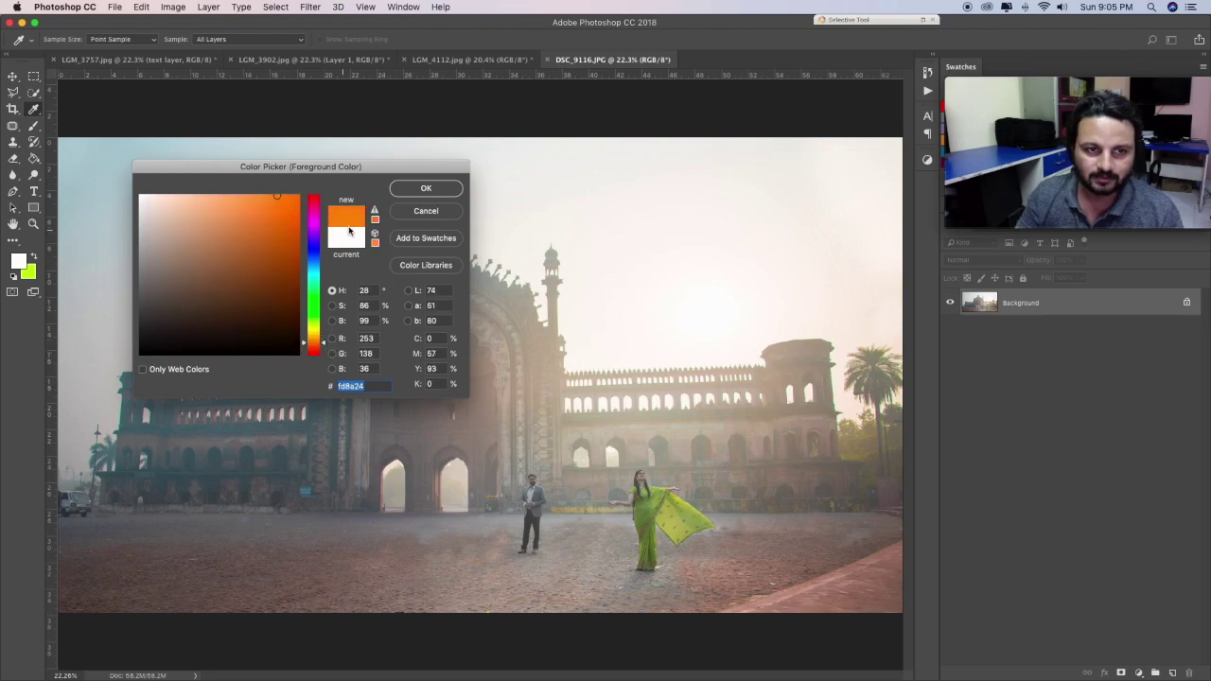
Confirm orange and stamp a cloud in the palace sky right of the dome
click(426, 188)
key(b)
mouse_move(703, 243)
mouse_down()
mouse_move(681, 227)
mouse_move(757, 274)
mouse_up()
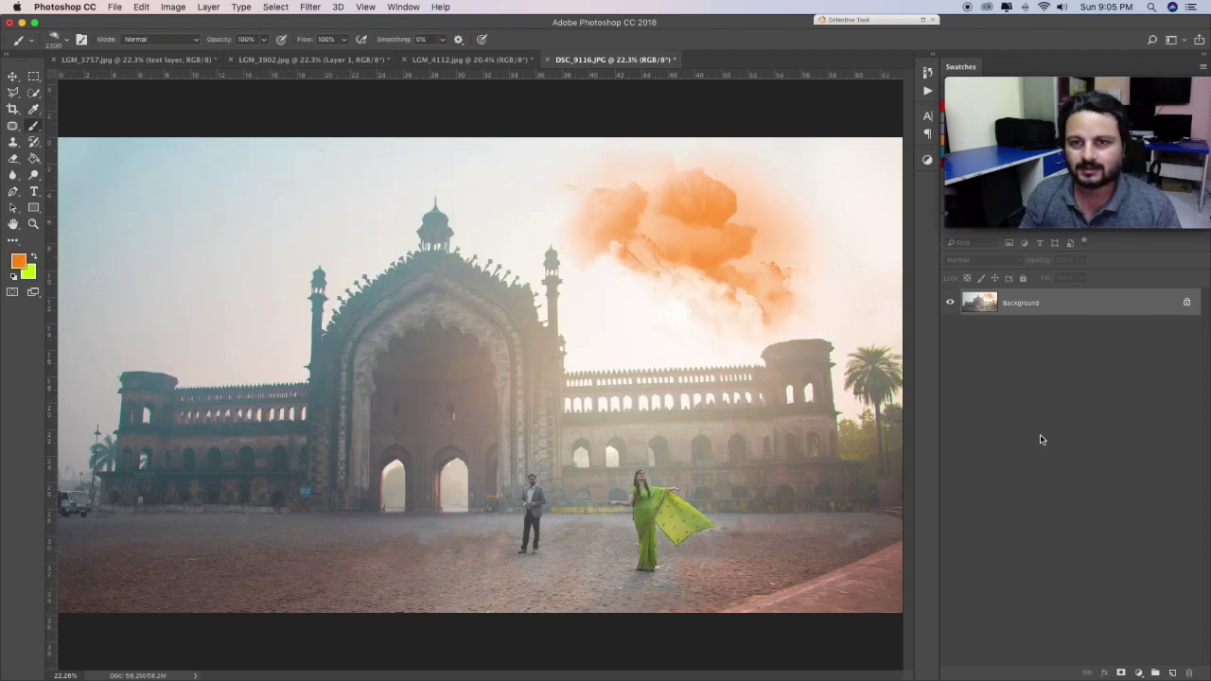
Undo the orange cloud and switch to Cloud Brushes preset 786
key(ctrl+z)
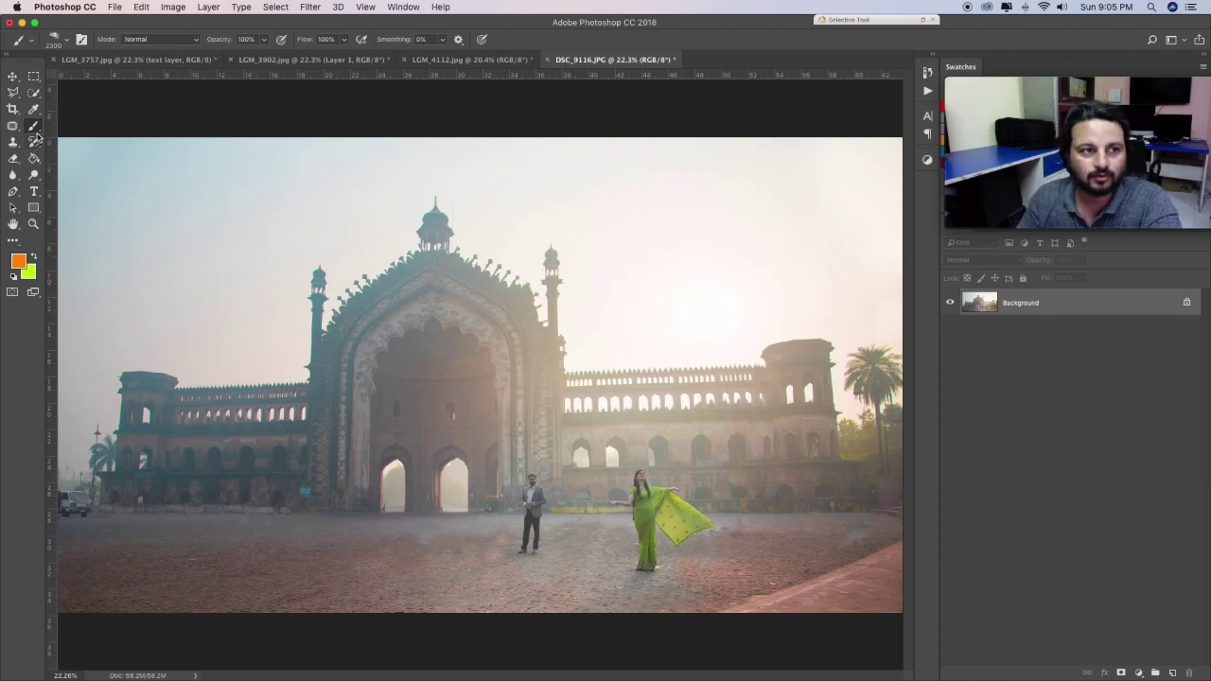
click(68, 44)
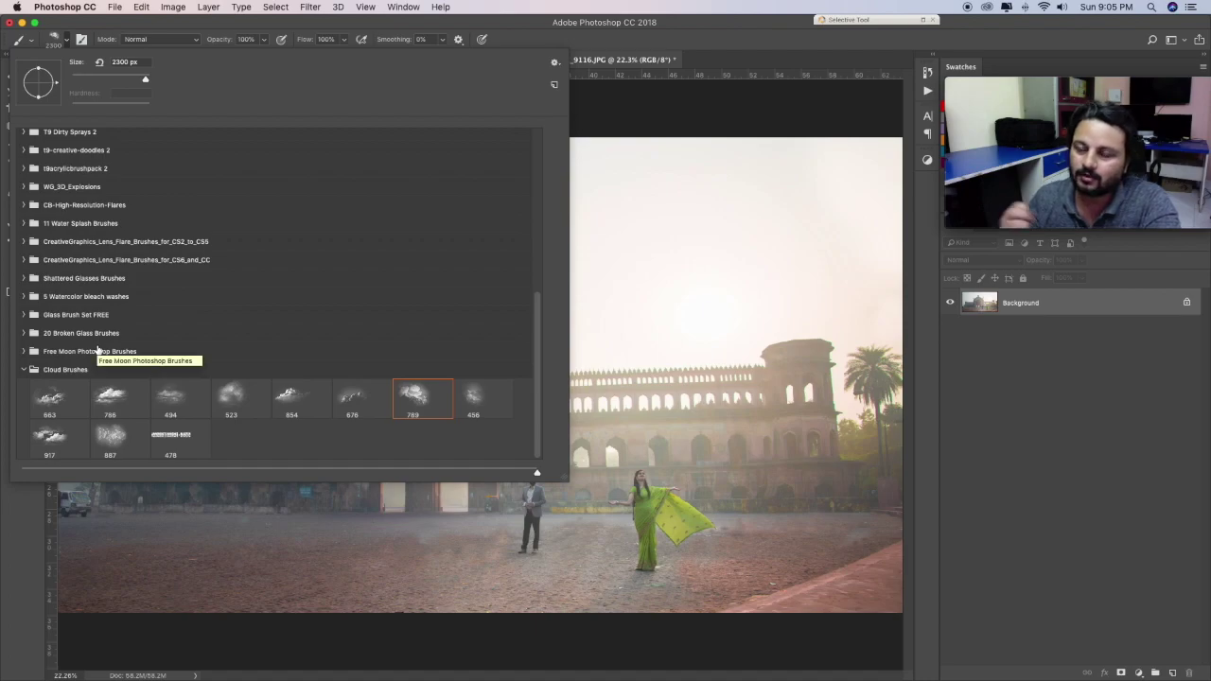
click(109, 397)
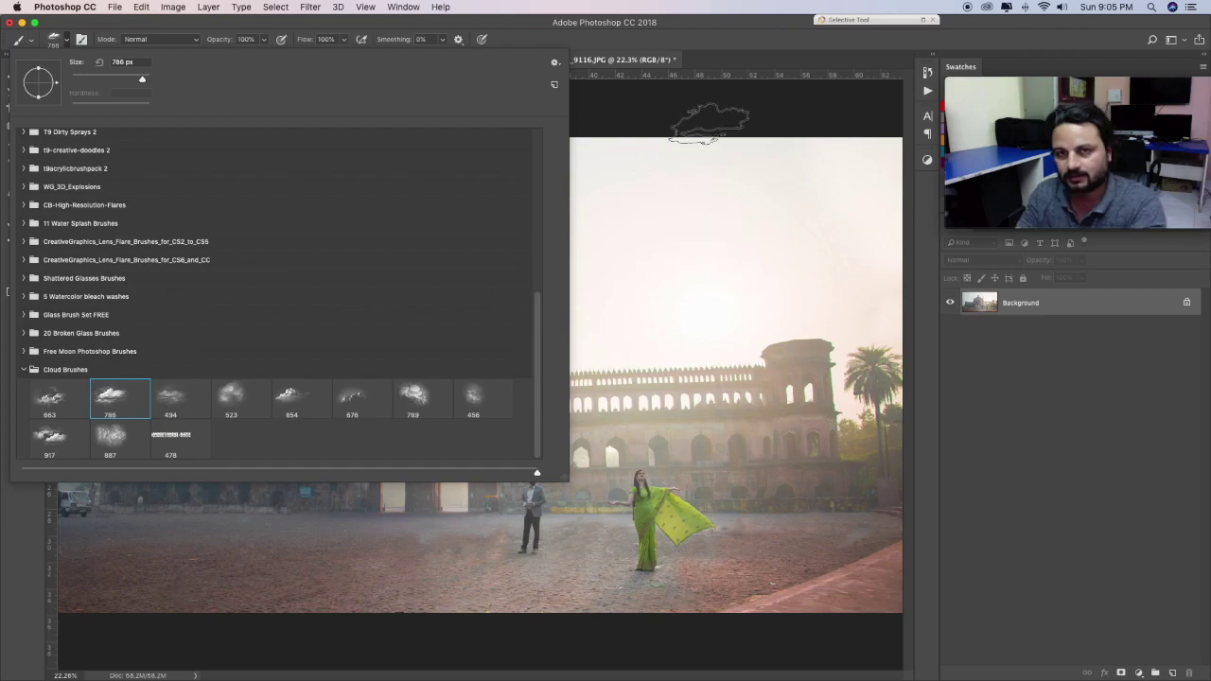
click(709, 133)
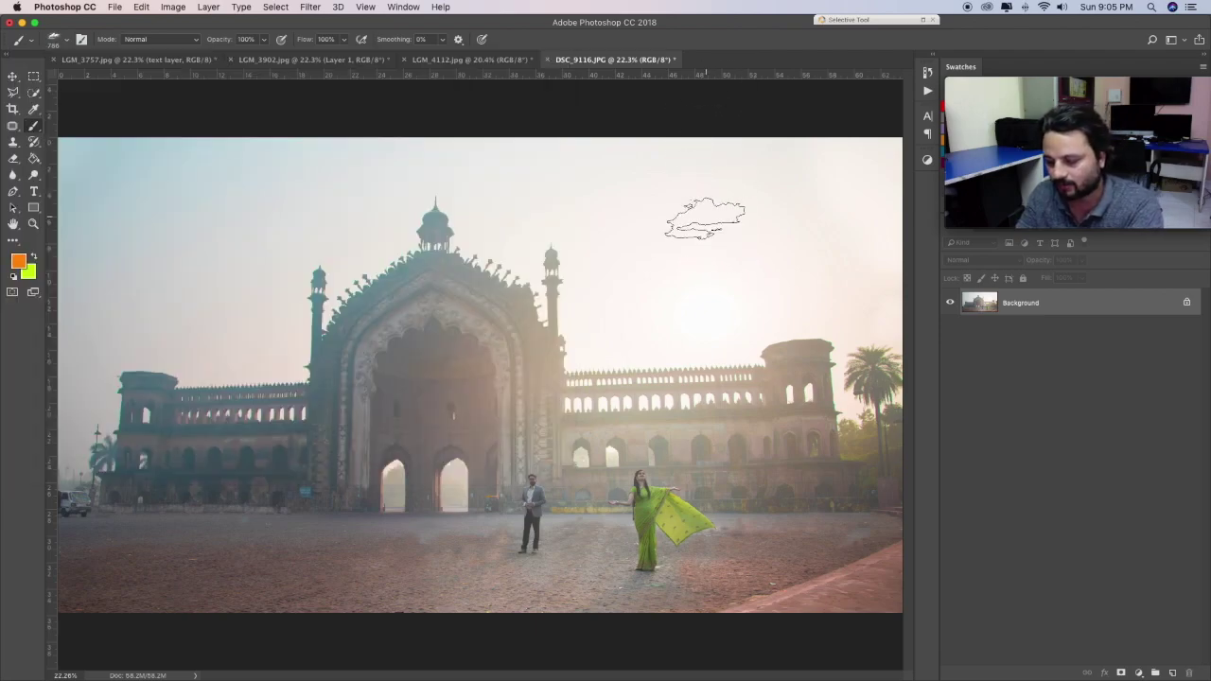
Enlarge the brush and stamp orange clouds in the upper-right and upper-left sky
key(bracketright)
key(bracketright)
key(bracketright)
key(bracketright)
key(bracketright)
key(bracketright)
key(bracketright)
key(bracketright)
key(bracketright)
key(bracketright)
click(729, 254)
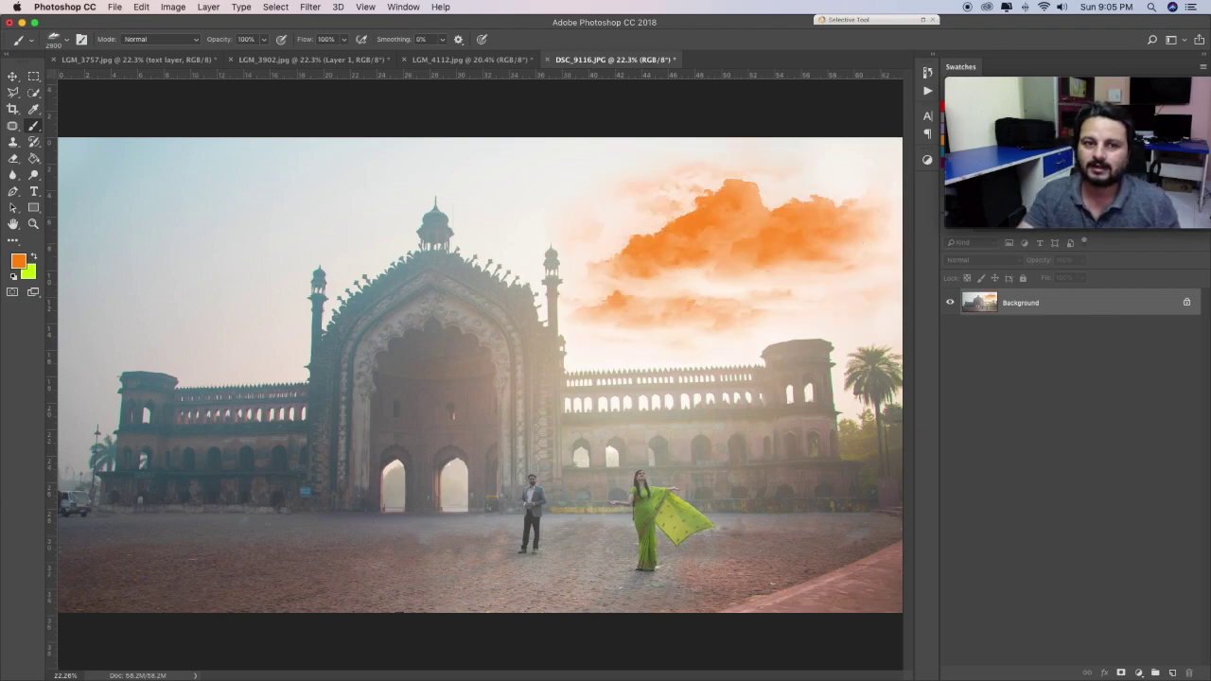
click(243, 221)
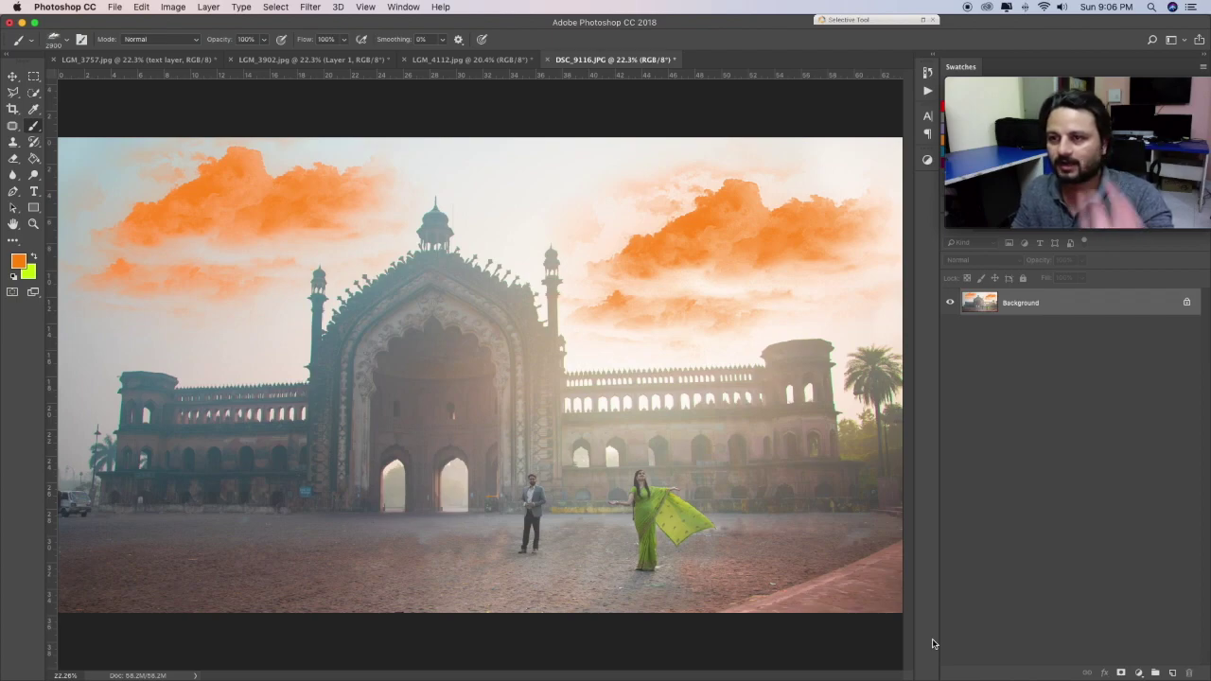
mouse_move(1078, 156)
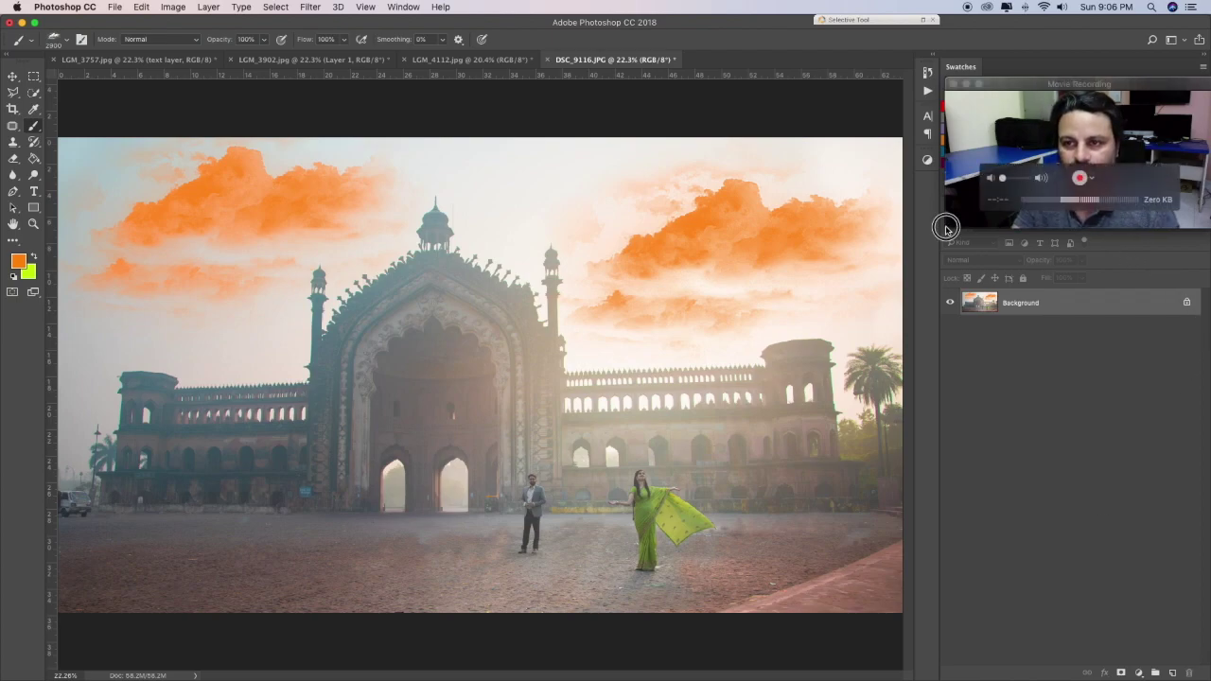
Resize the QuickTime webcam window back to top-right and return to the LGM_4112 photo
drag(945, 229, 337, 527)
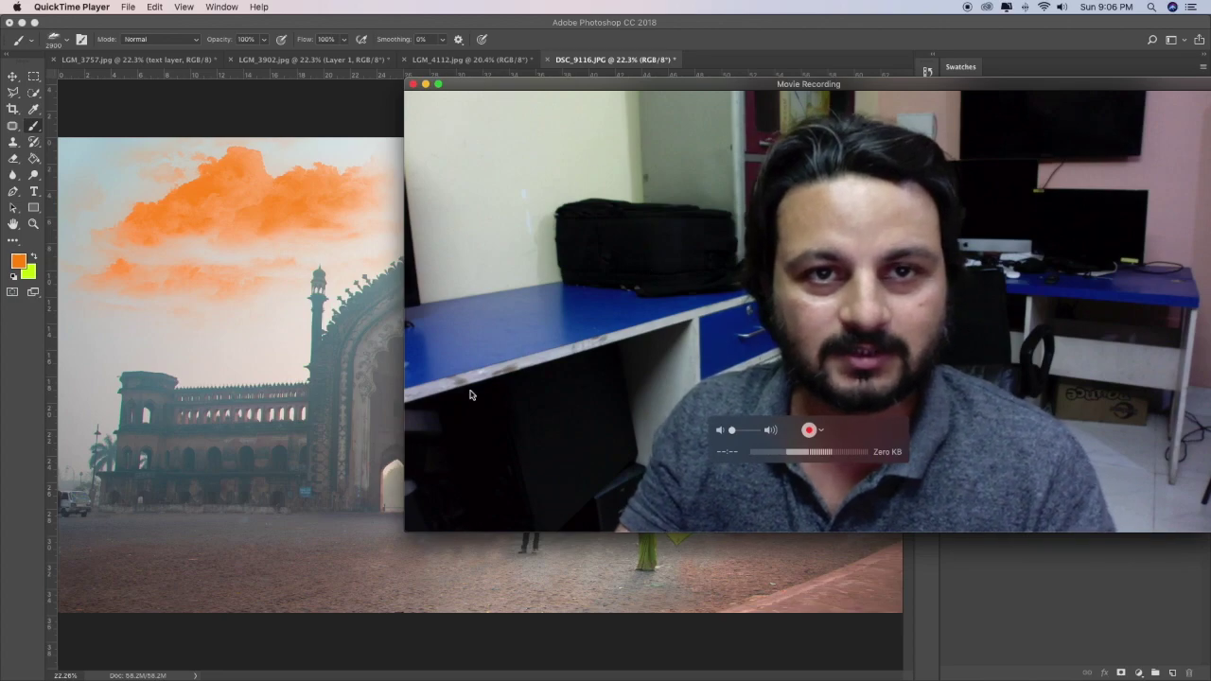
drag(404, 530, 798, 310)
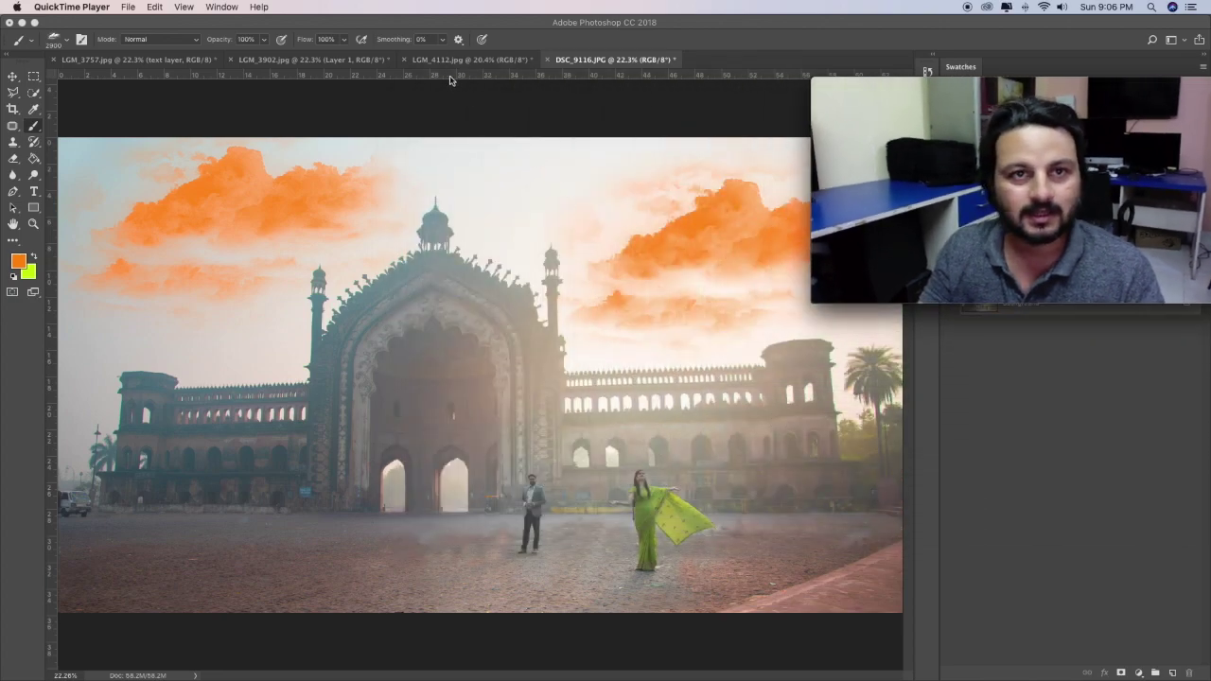
click(452, 83)
click(430, 61)
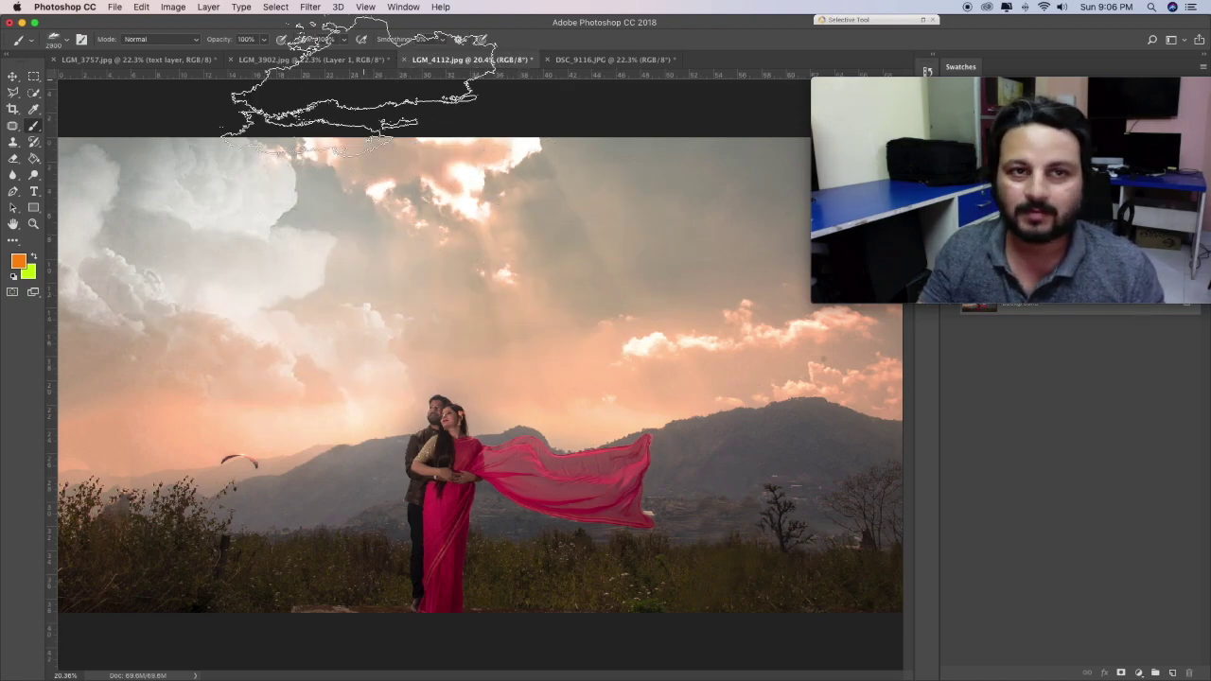
Stamp two white clouds into LGM_3902's sky, then deselect on the LGM_3757 photo
click(352, 63)
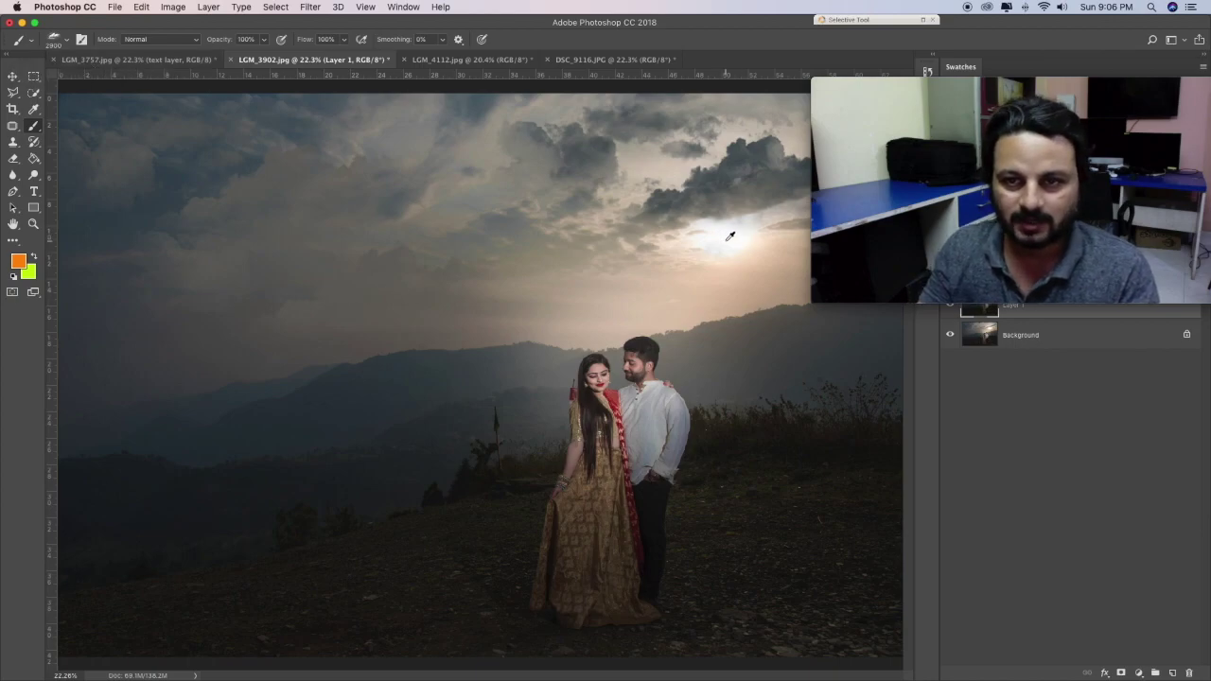
click(425, 239)
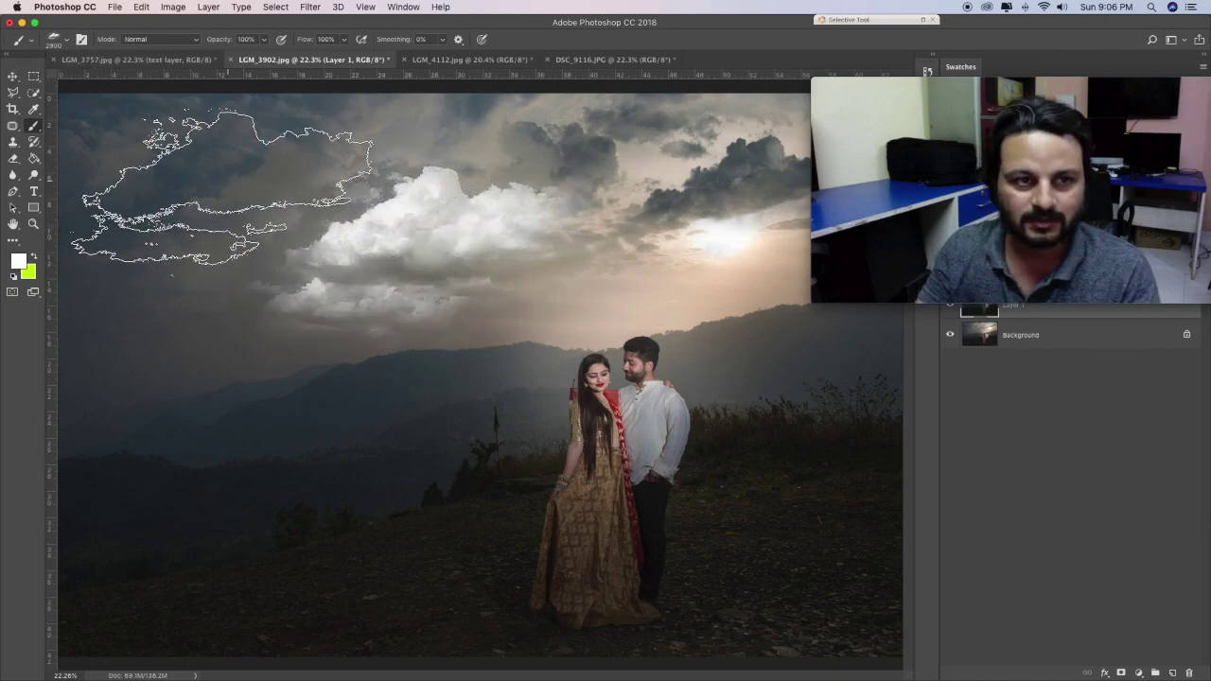
click(216, 196)
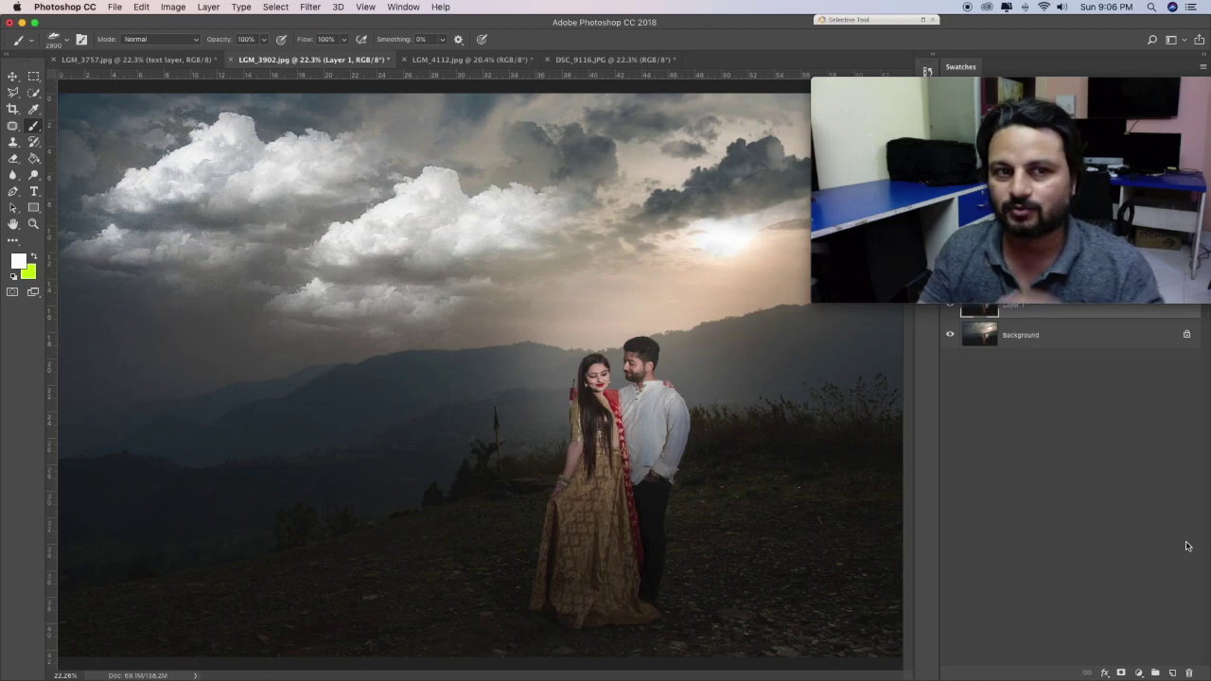
click(121, 60)
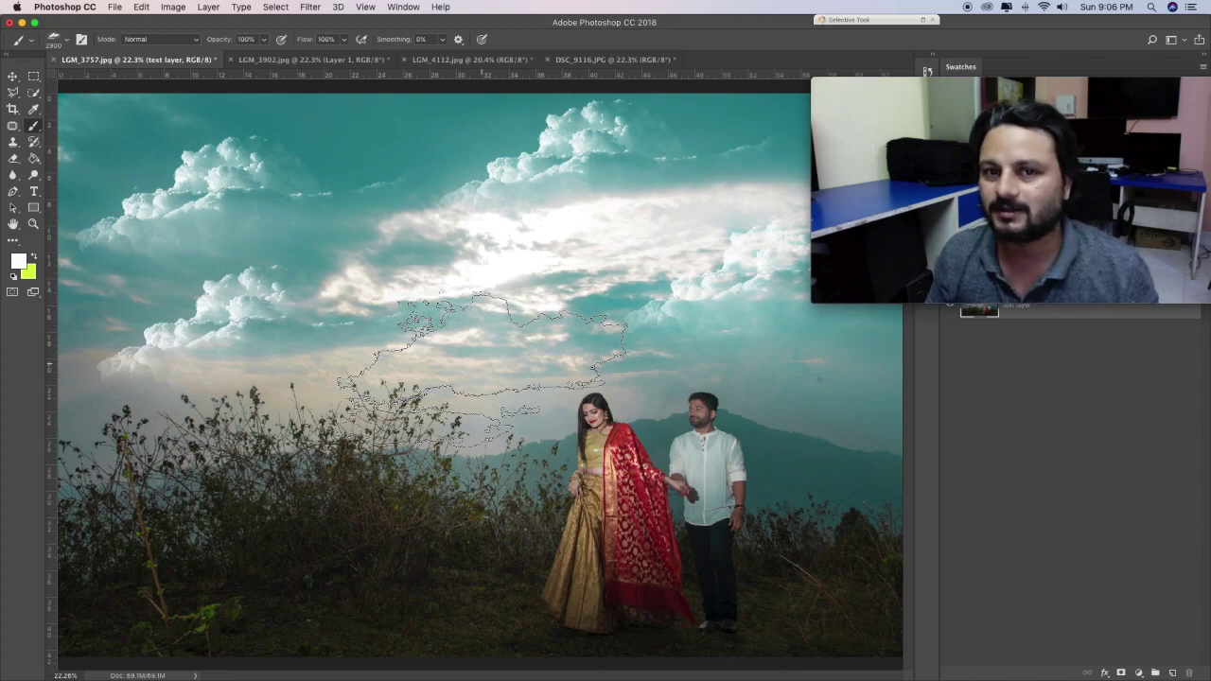
key(super+d)
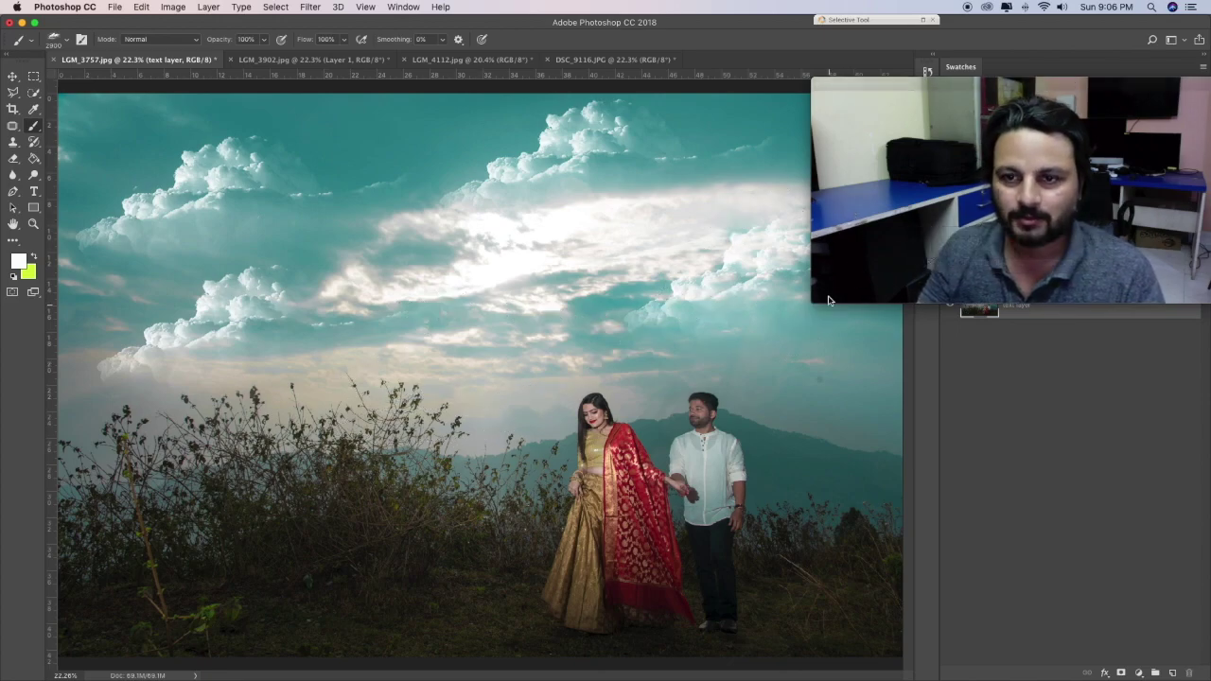
Drag the QuickTime webcam window's corner to enlarge it over most of Photoshop
drag(828, 300, 2, 583)
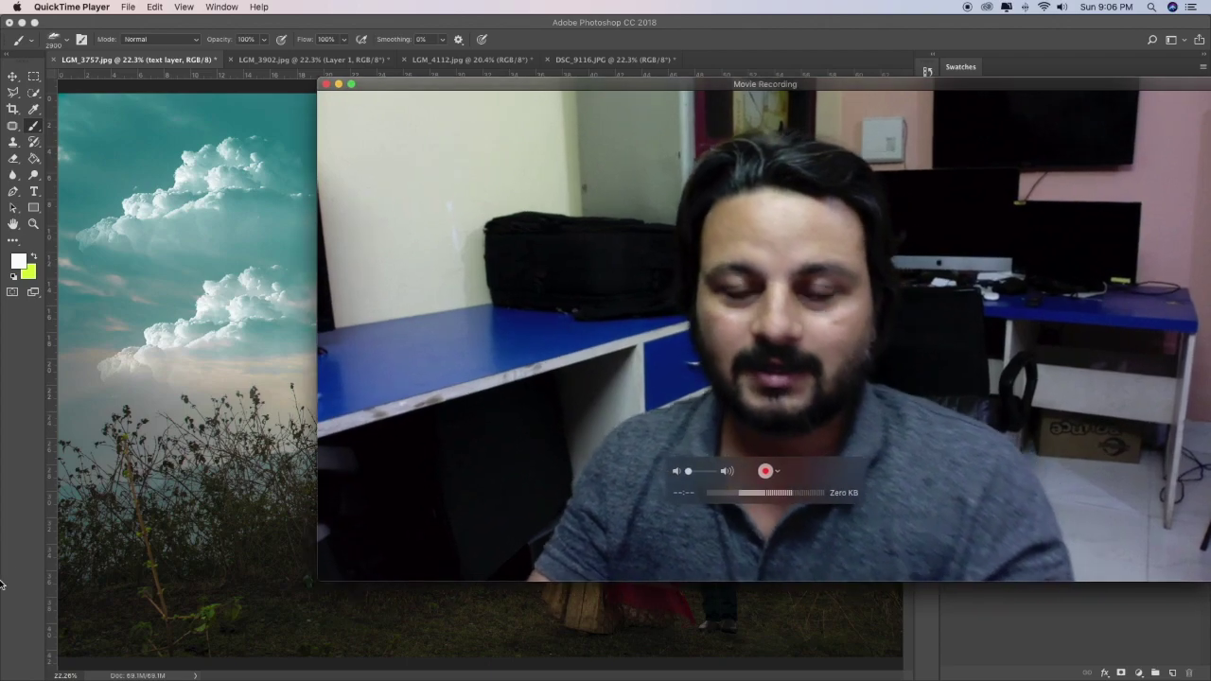